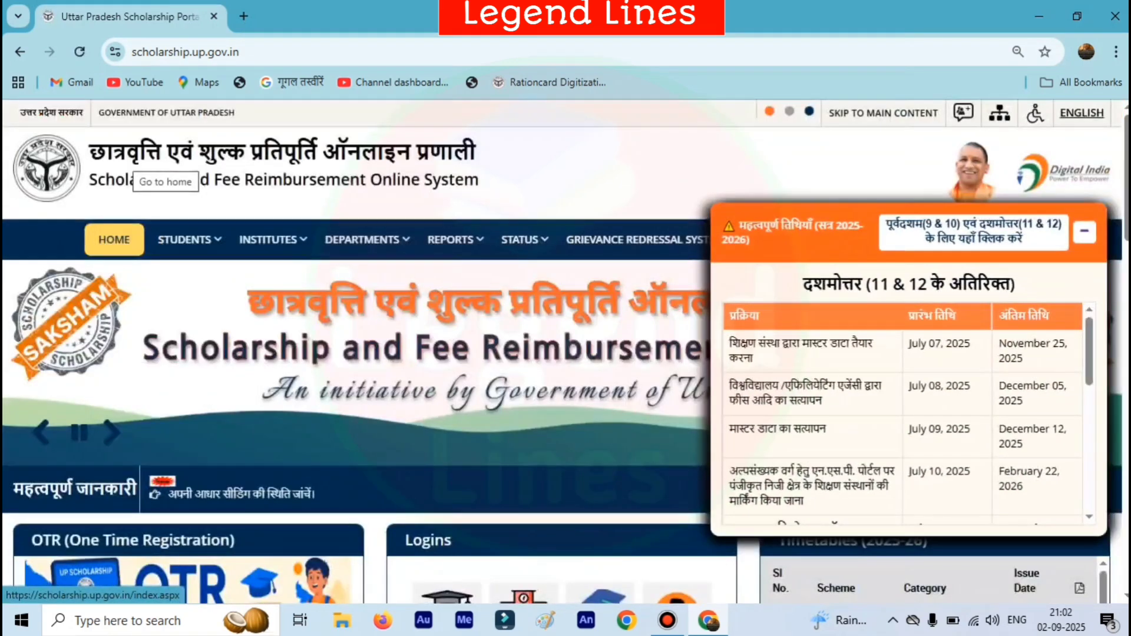
Open the OTR (One Time Registration) guidelines from the OTR section of the scholarship portal's home page
scroll(134, 162, "down", 1)
mouse_move(186, 157)
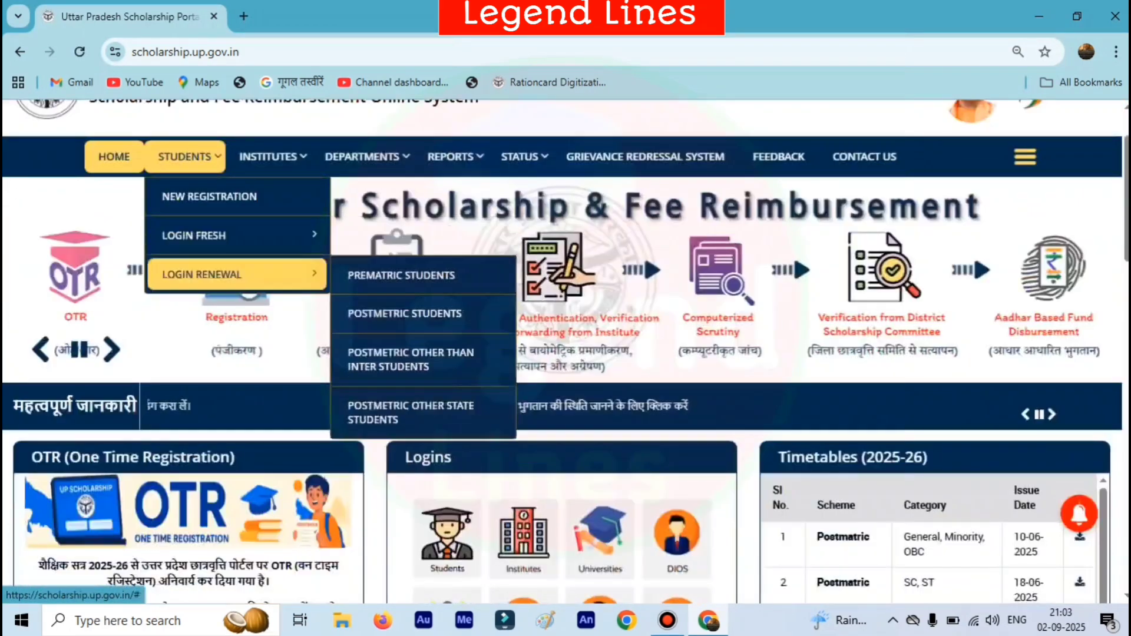
mouse_move(203, 234)
scroll(203, 235, "down", 1)
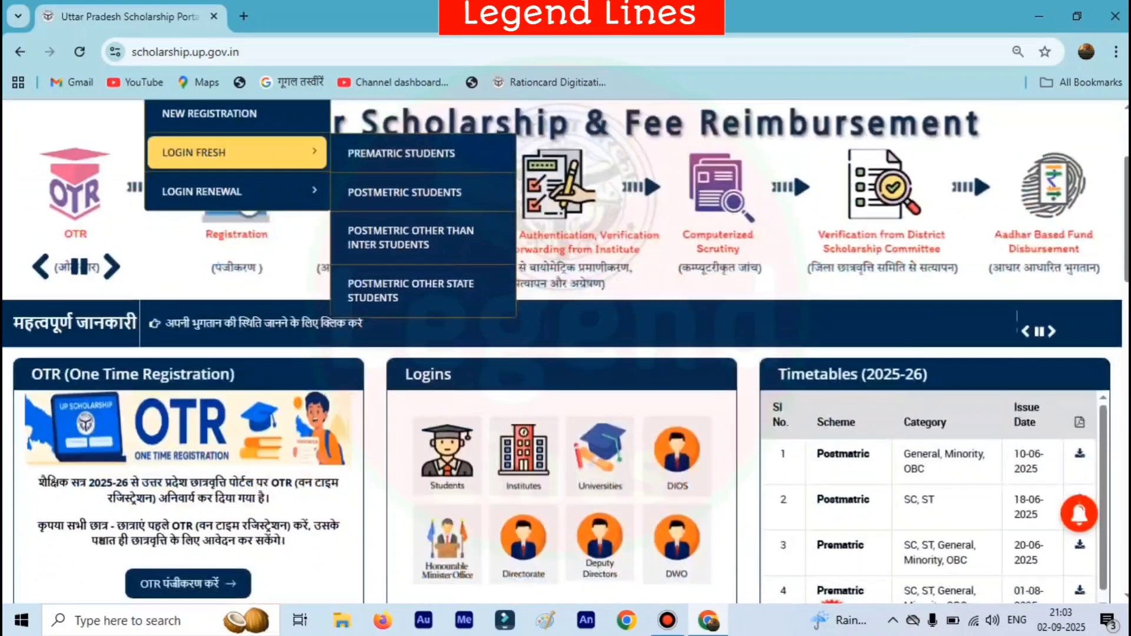
scroll(565, 353, "down", 3)
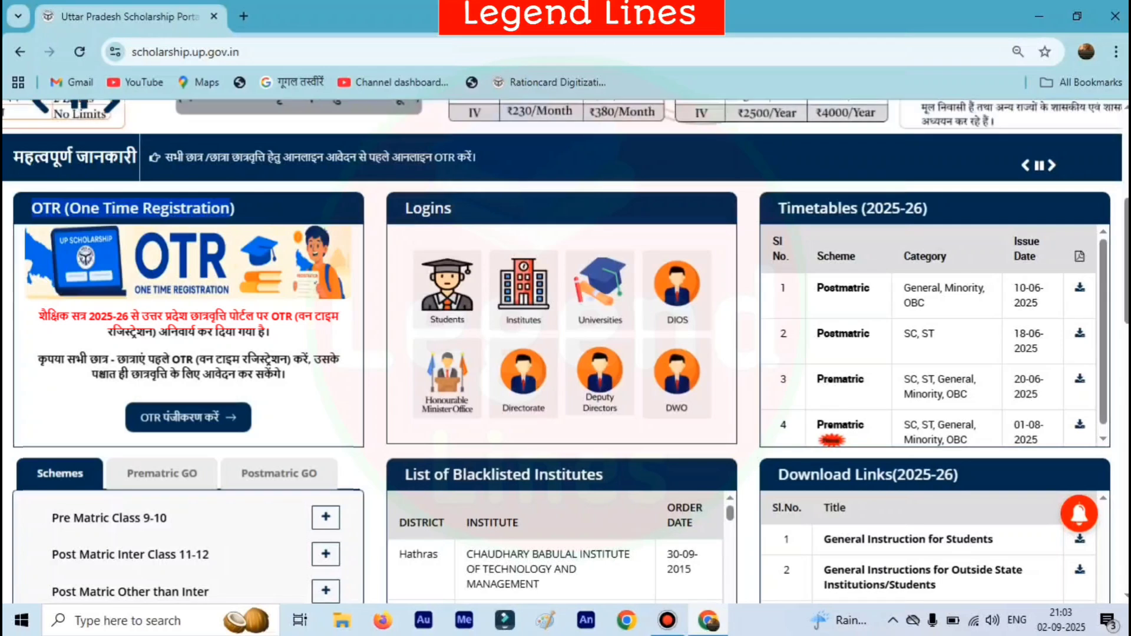
left_click_drag(157, 317, 269, 333)
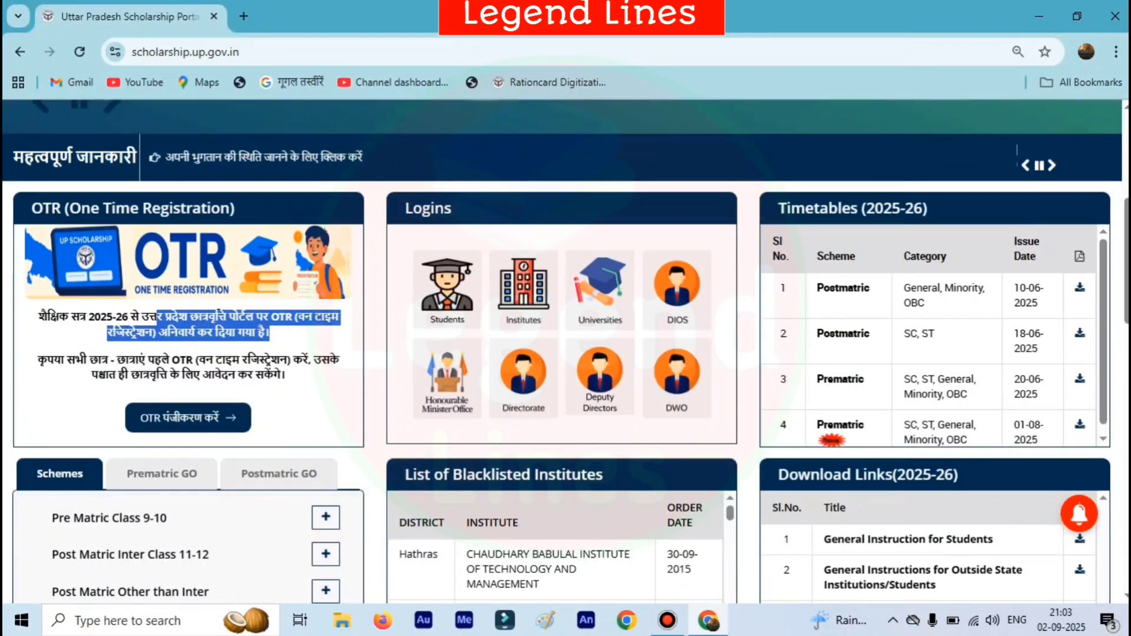
left_click_drag(47, 359, 192, 359)
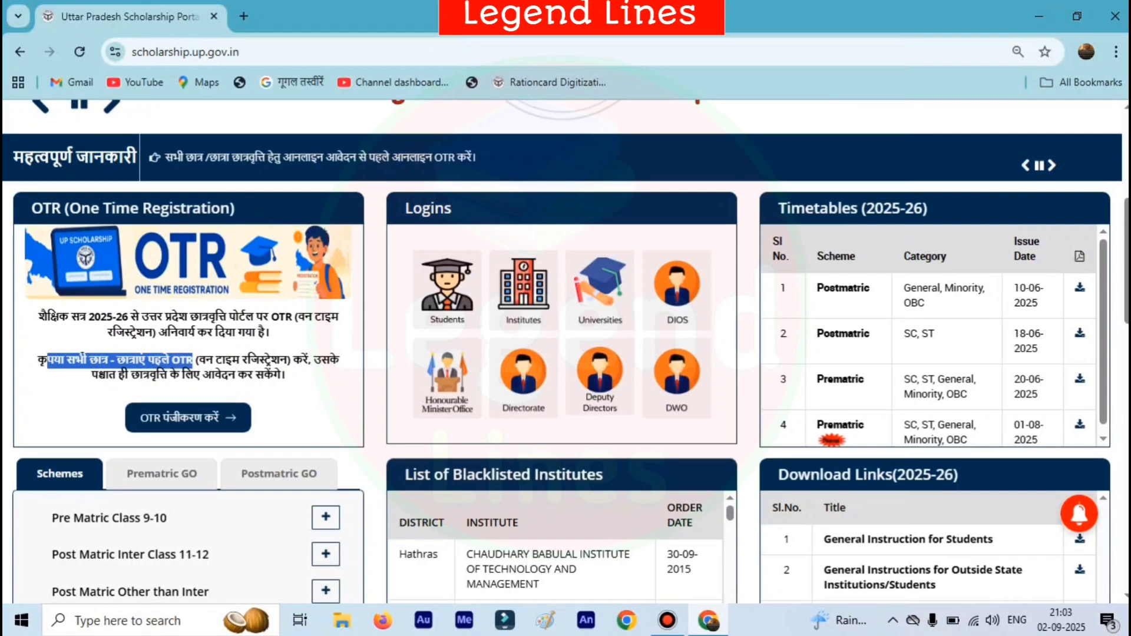
left_click(193, 360)
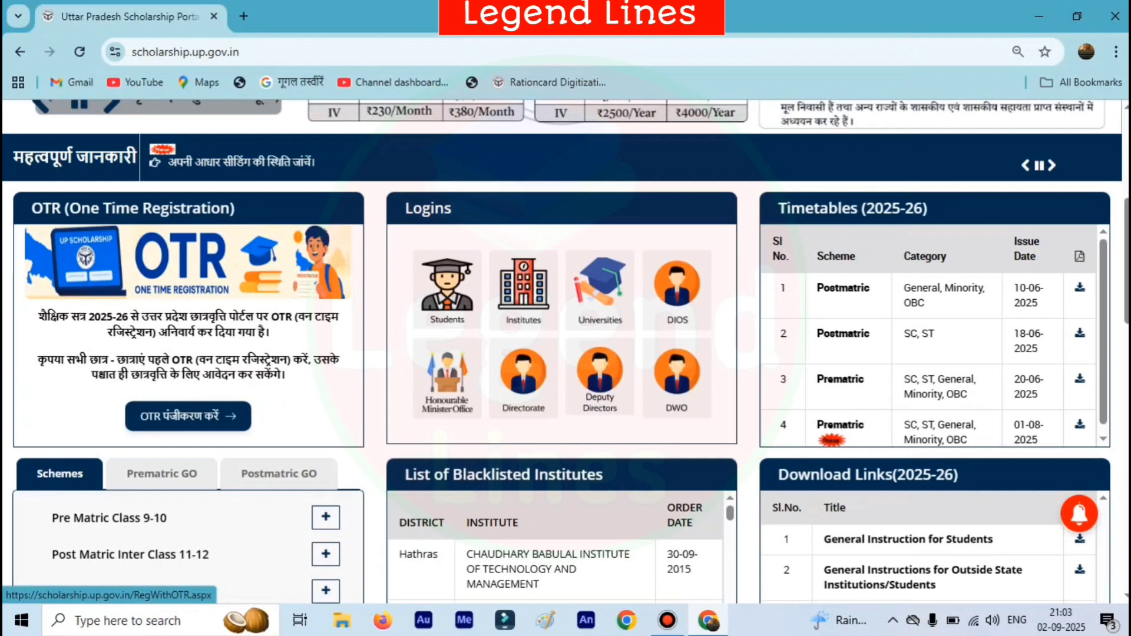
left_click(188, 415)
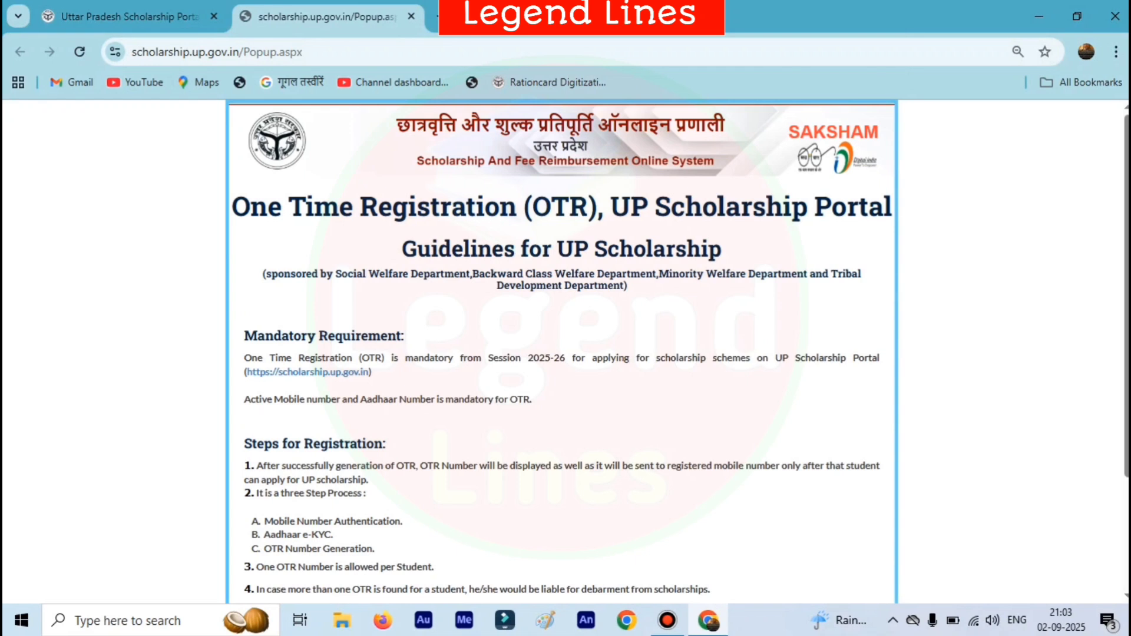
Examine the OTR guidelines, especially the three registration stages: Mobile Number Authentication, Aadhaar e-KYC and OTR Number Generation
left_click_drag(232, 206, 721, 249)
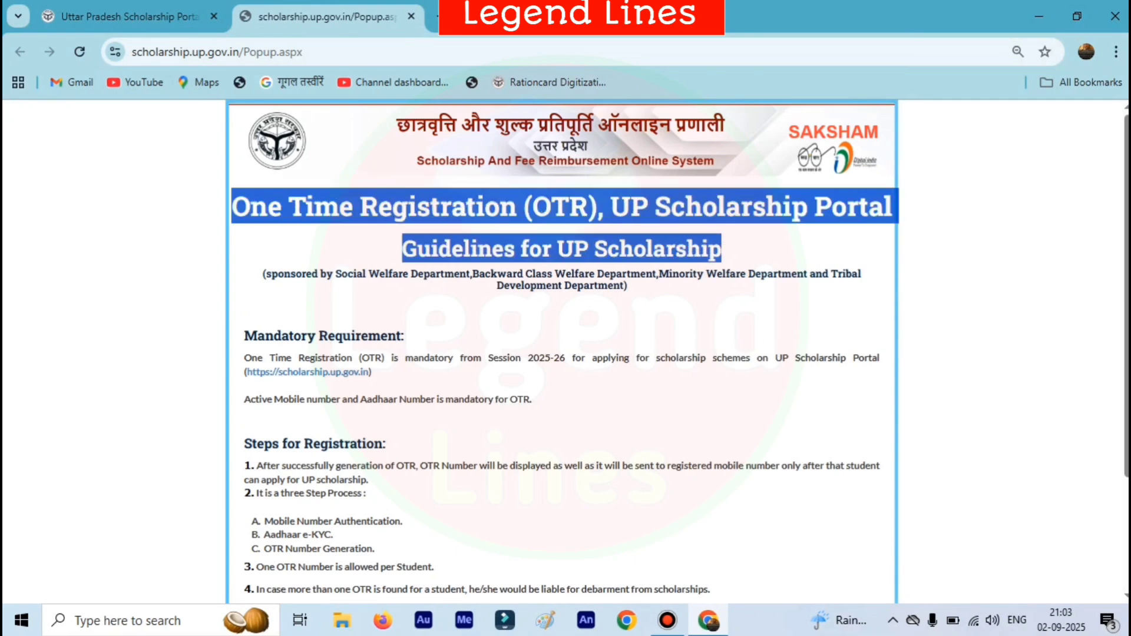
scroll(560, 351, "down", 3)
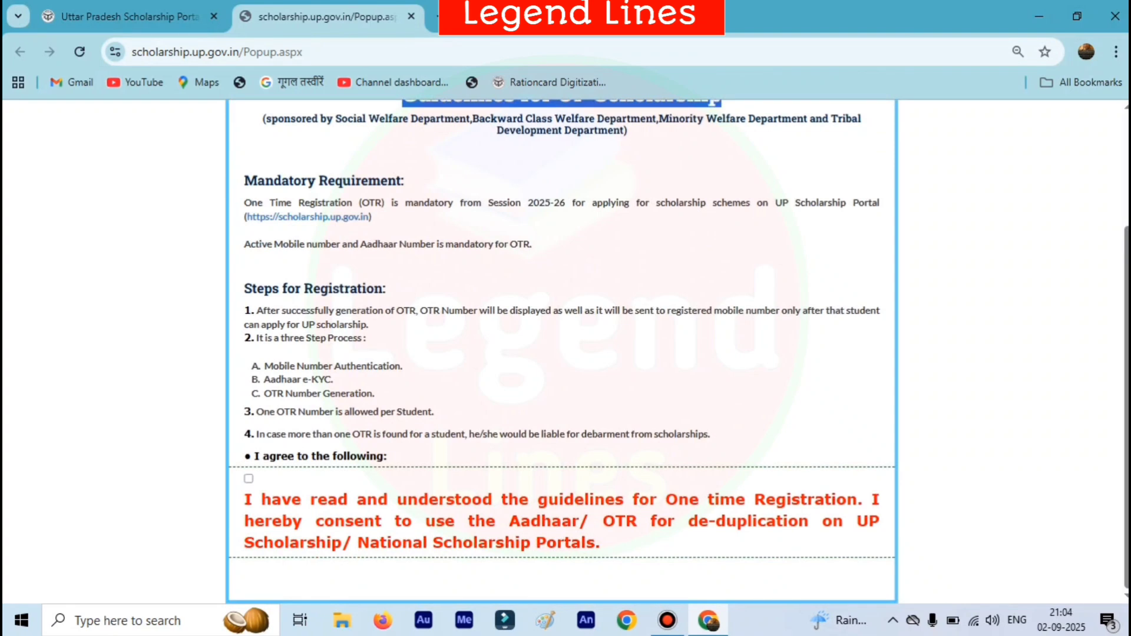
left_click_drag(243, 288, 386, 288)
left_click_drag(261, 365, 403, 366)
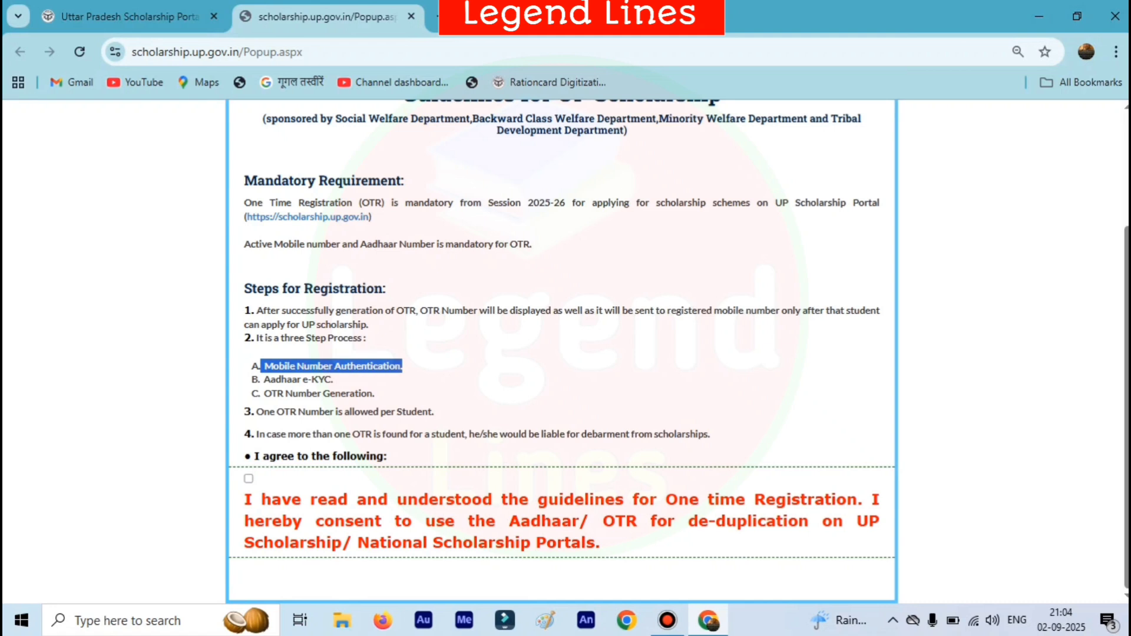
left_click_drag(264, 379, 332, 379)
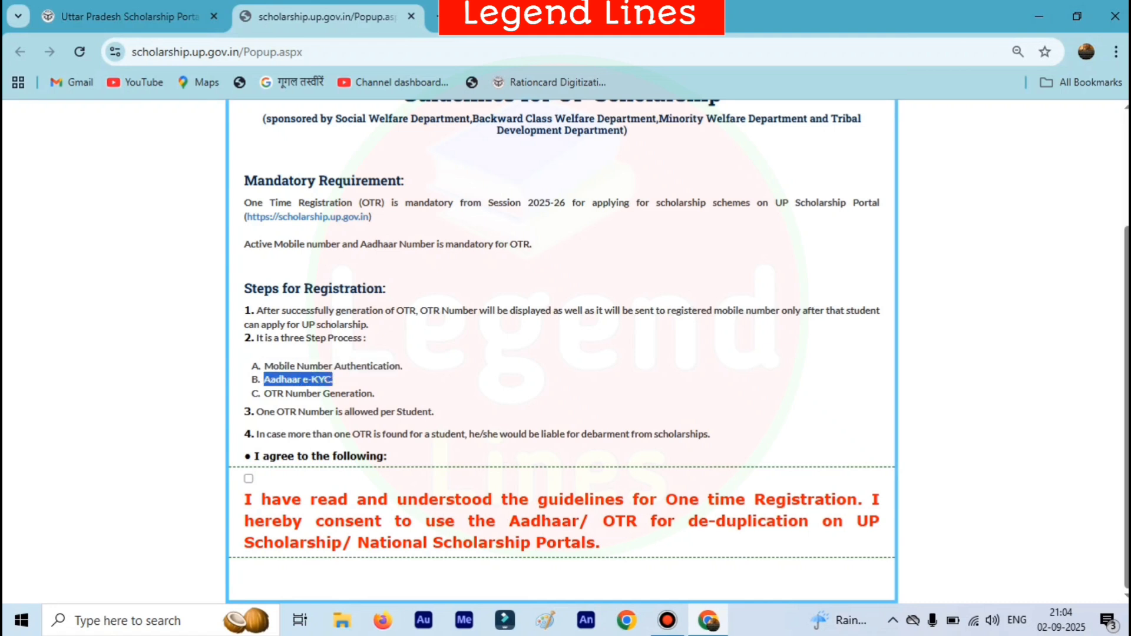
left_click_drag(263, 394, 373, 393)
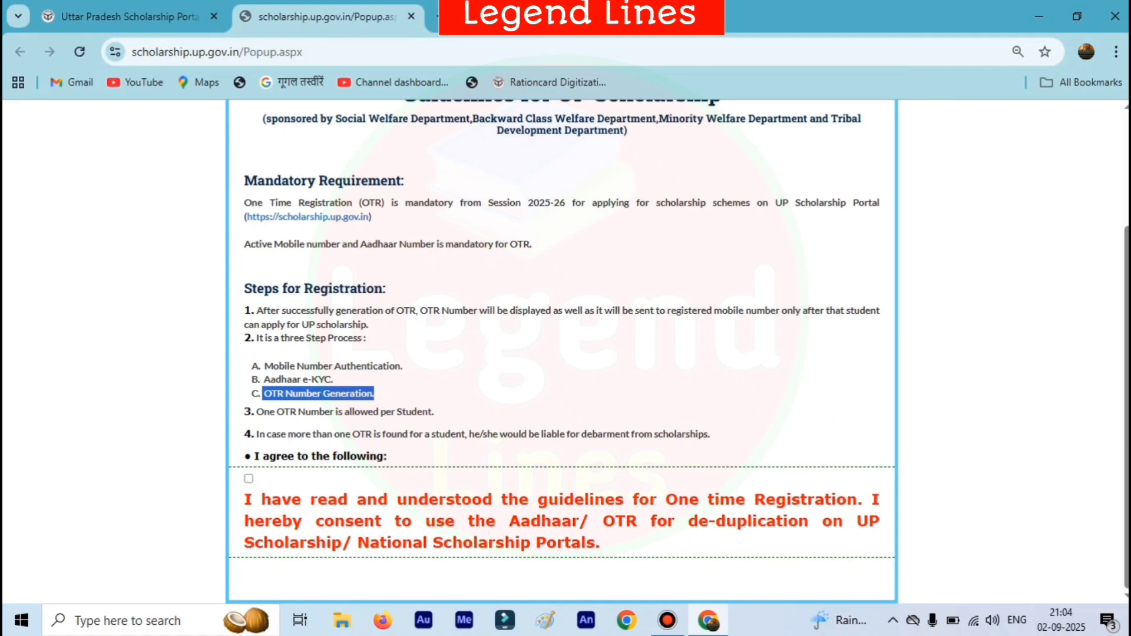
left_click_drag(263, 393, 374, 394)
left_click(377, 394)
left_click_drag(264, 393, 374, 394)
left_click(377, 394)
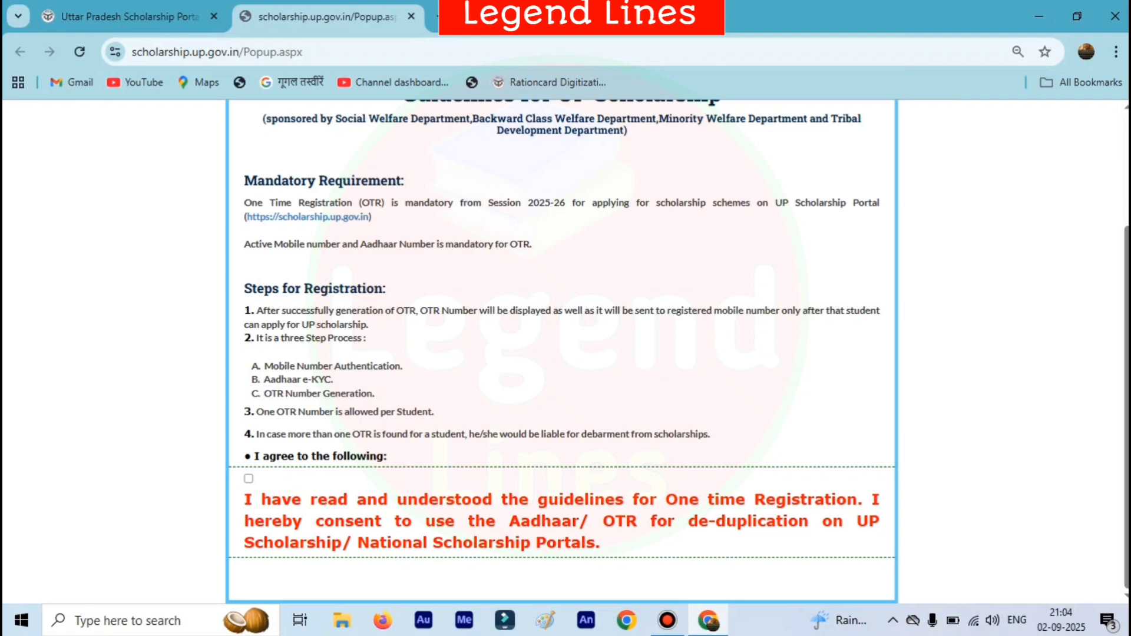
left_click_drag(260, 366, 403, 365)
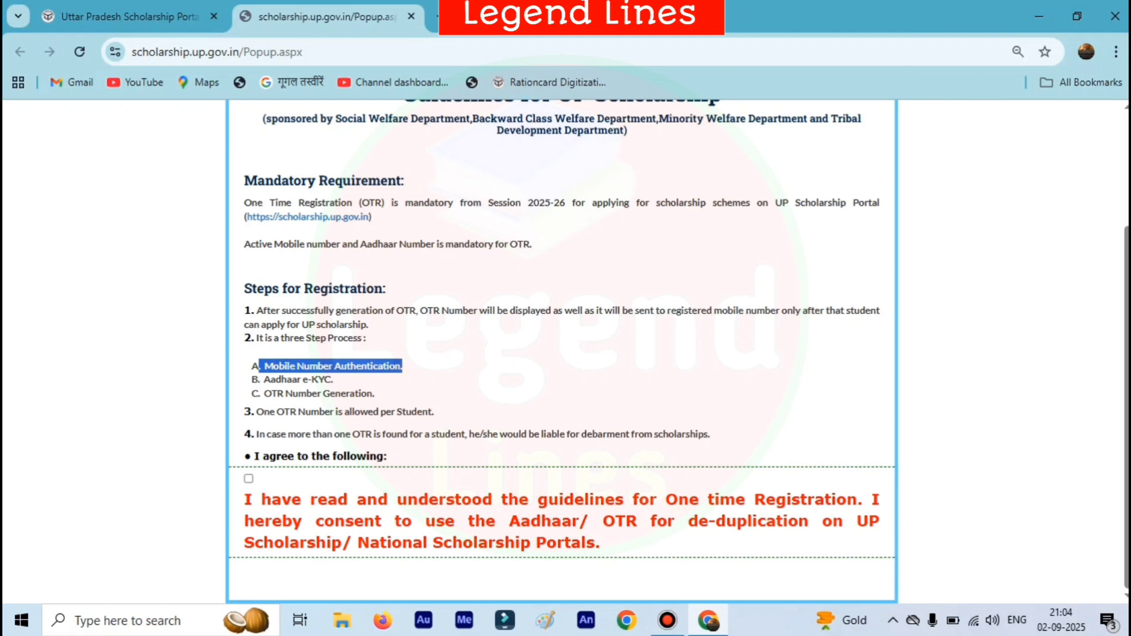
Agree to the One Time Registration guidelines and Aadhaar/OTR consent, and proceed to the registration form
left_click(248, 479)
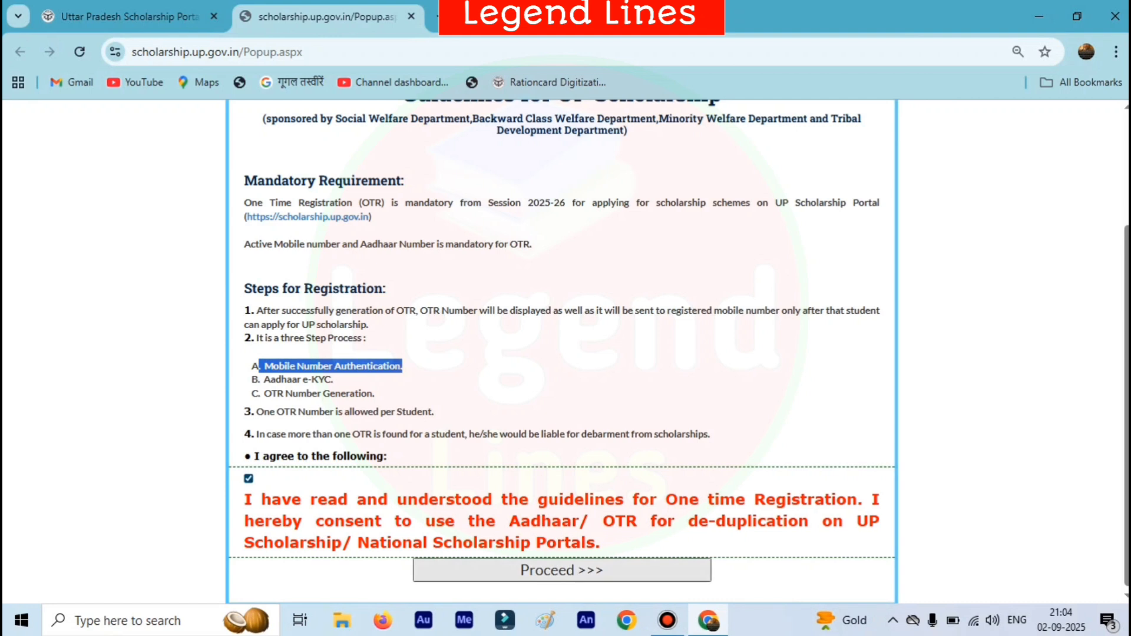
left_click(562, 570)
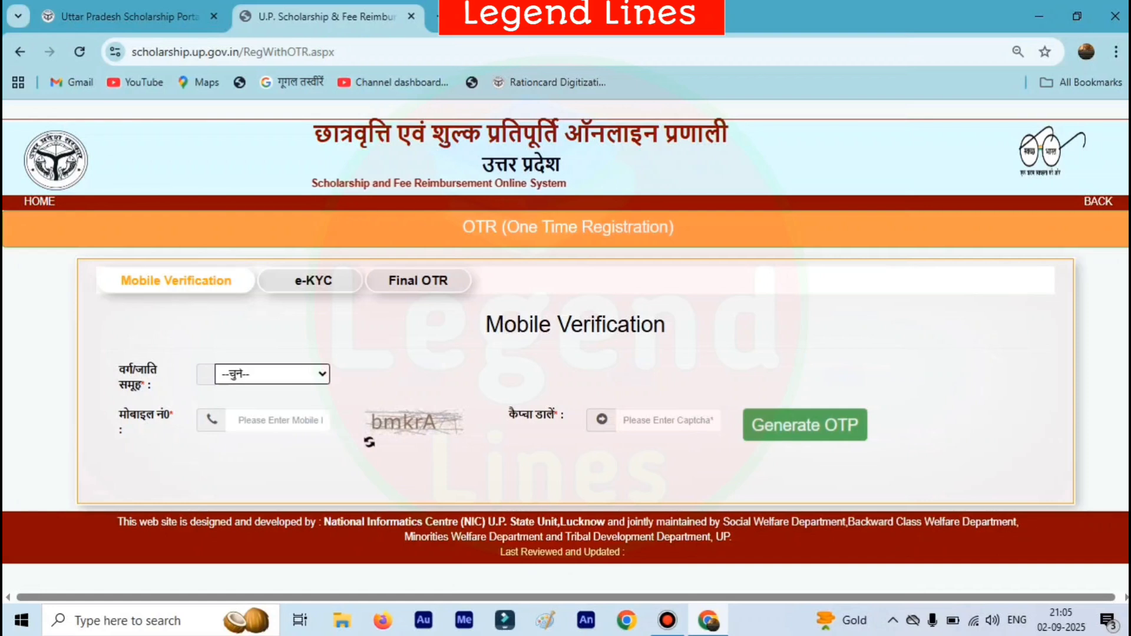
Set the category/caste group (वर्ग/जाति समूह) in the Mobile Verification form to अनुसूचित जाति
left_click_drag(119, 370, 158, 373)
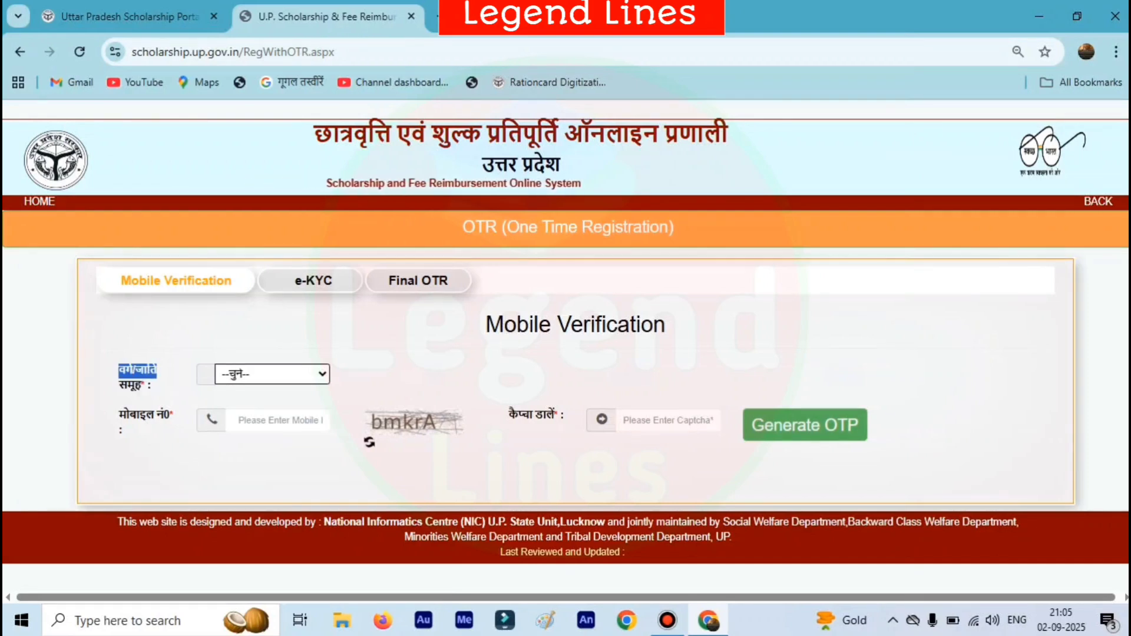
left_click(157, 372)
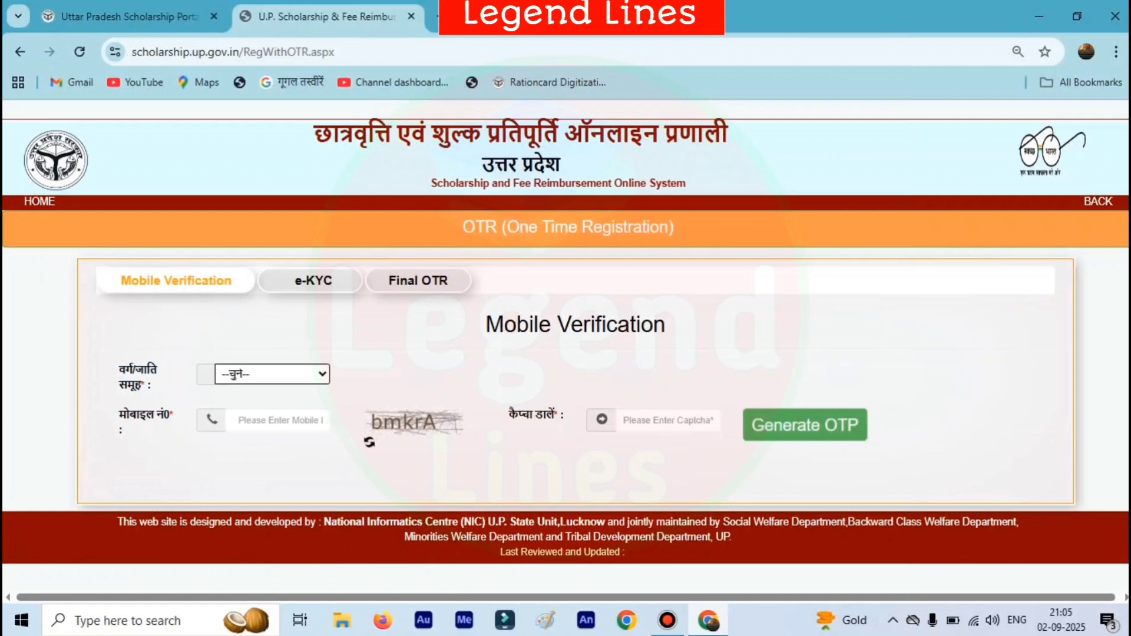
left_click(272, 373)
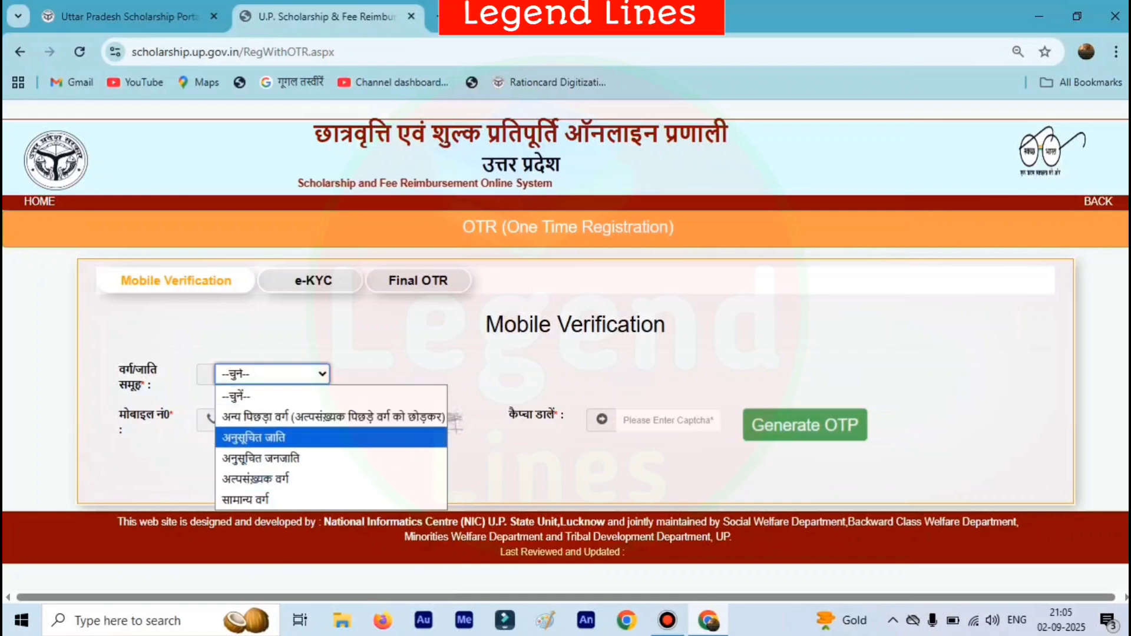
left_click(254, 437)
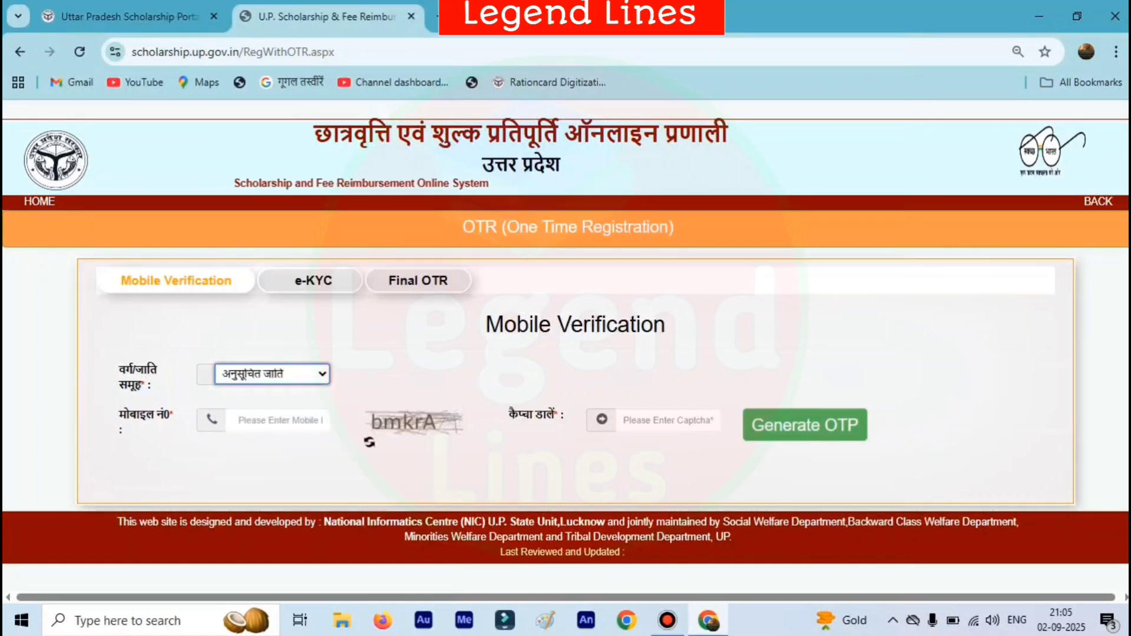
Enter the mobile number and captchas, generate and enter the OTP, and verify it to complete Mobile Verification
left_click_drag(118, 415, 175, 416)
left_click(277, 419)
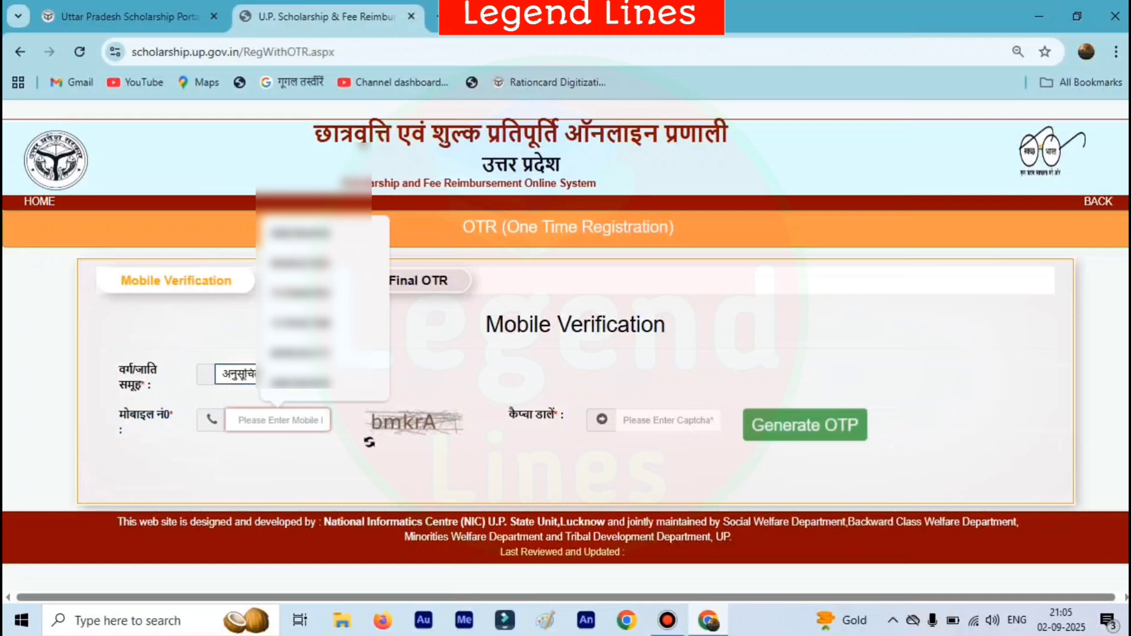
left_click(321, 339)
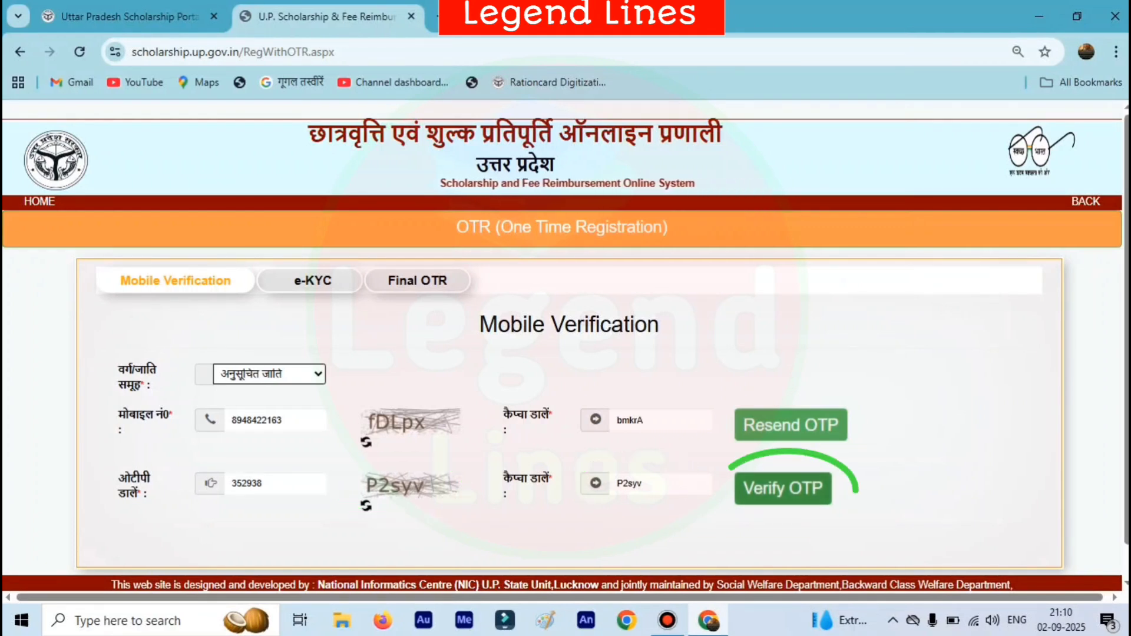
left_click(783, 489)
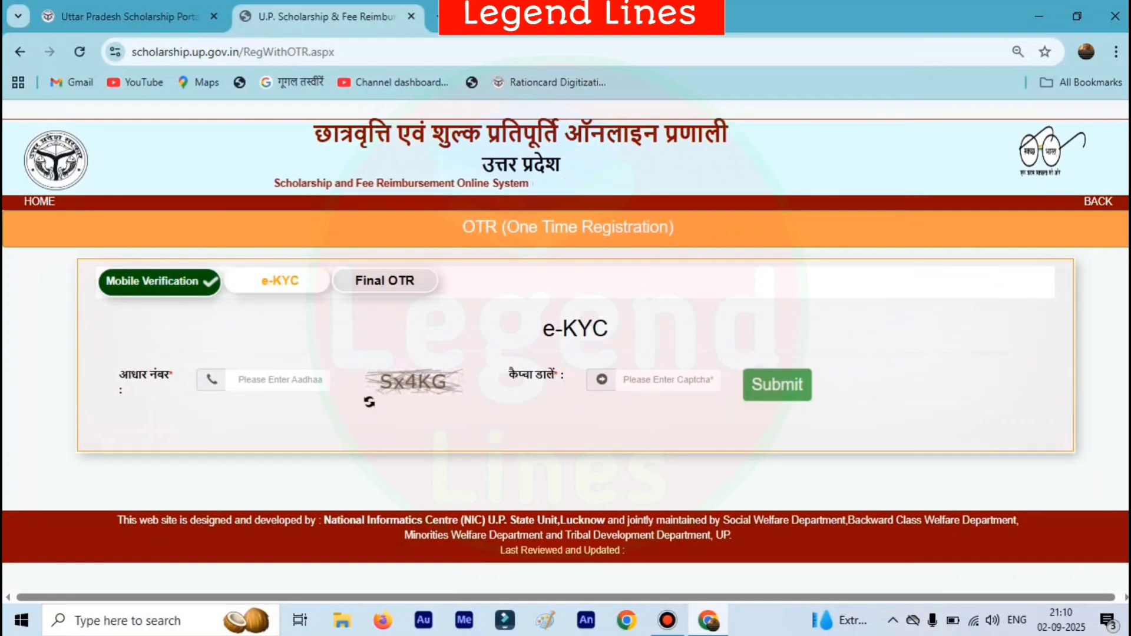
Submit the e-KYC form with the student's Aadhaar number and the captcha, and accept the Aadhaar usage consent
left_click(275, 379)
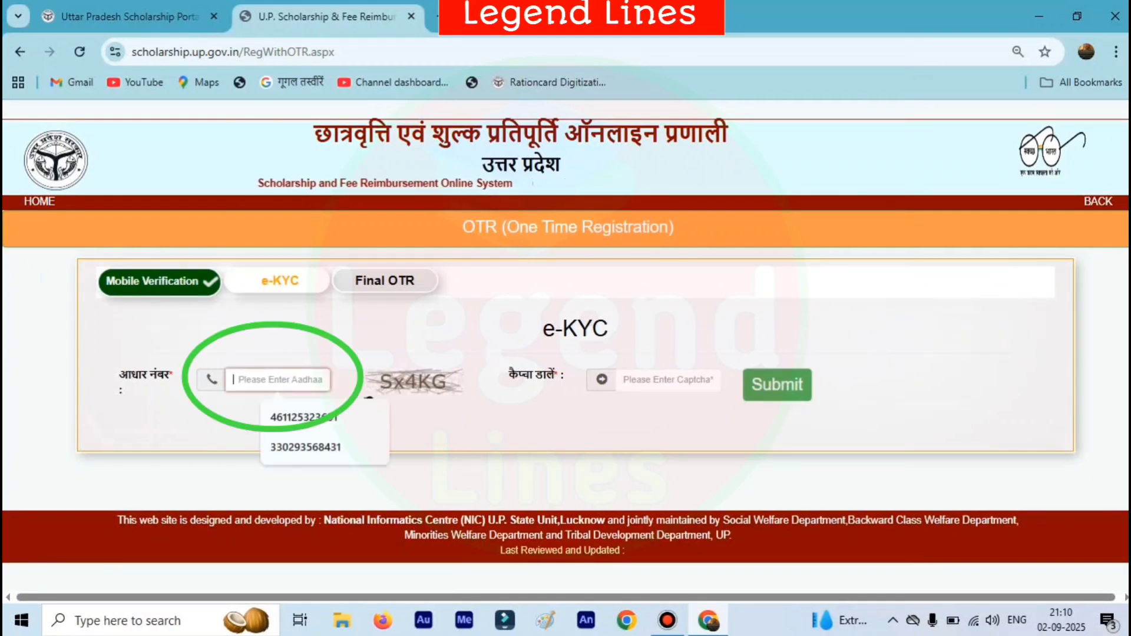
left_click(448, 424)
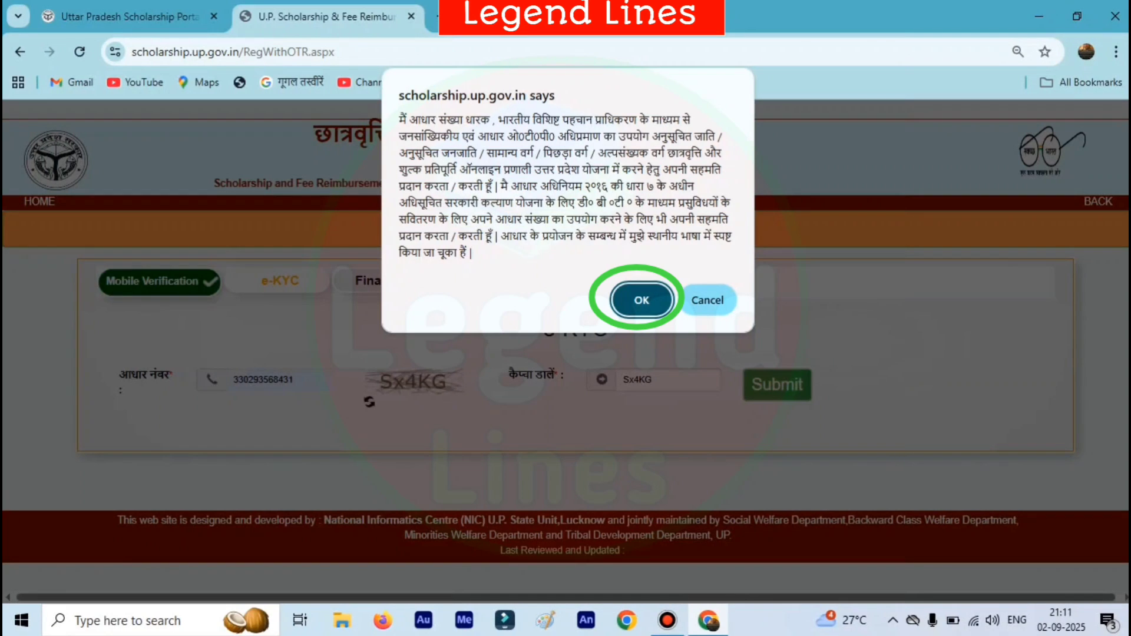
left_click_drag(399, 120, 680, 120)
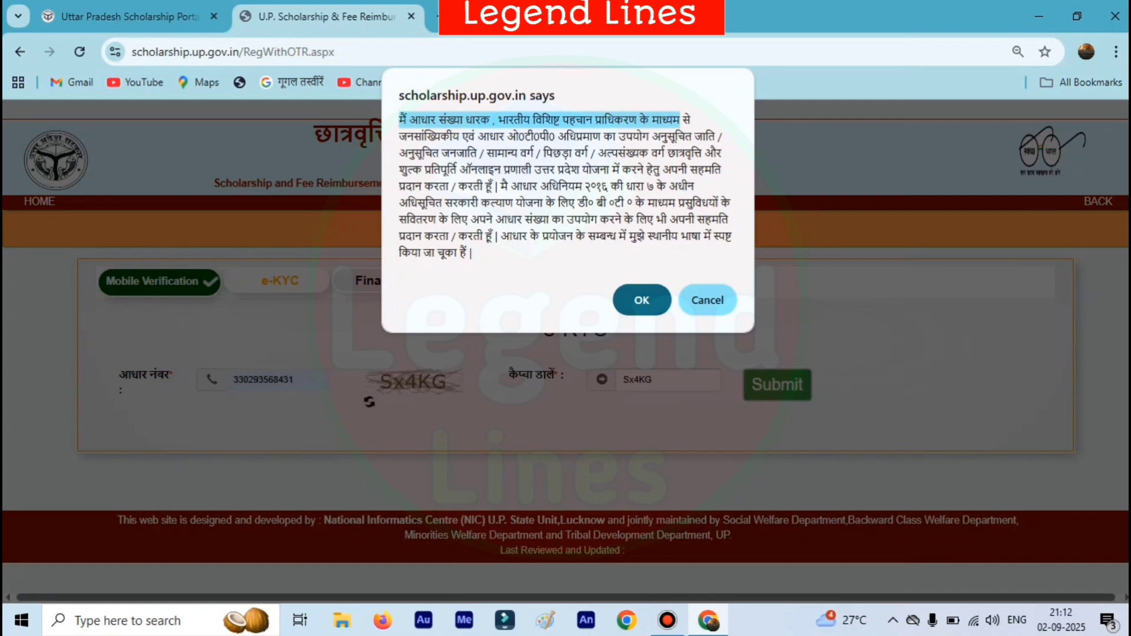
left_click(641, 300)
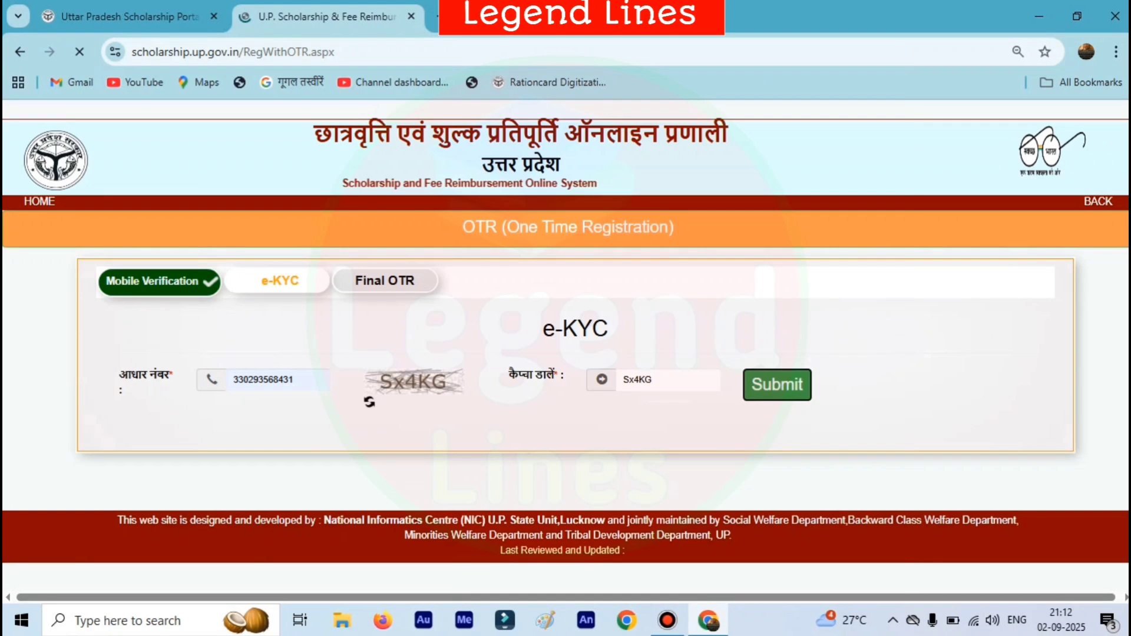
Verify the fetched e-KYC details and enter the OTP sent to the registered mobile to generate the OTR number
scroll(563, 348, "down", 4)
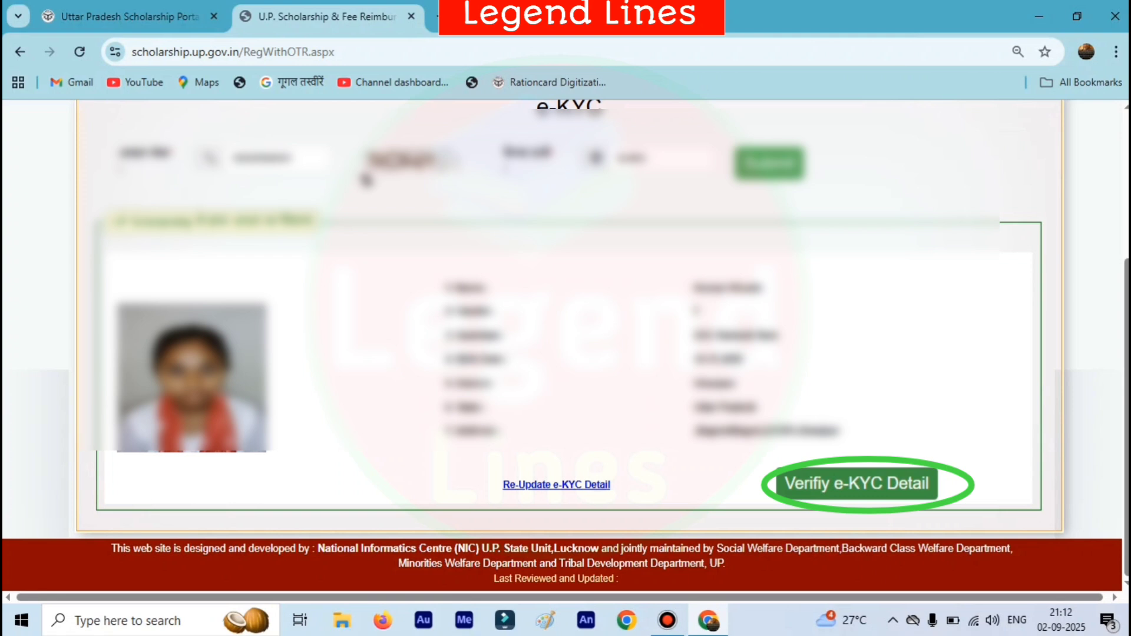
left_click(856, 484)
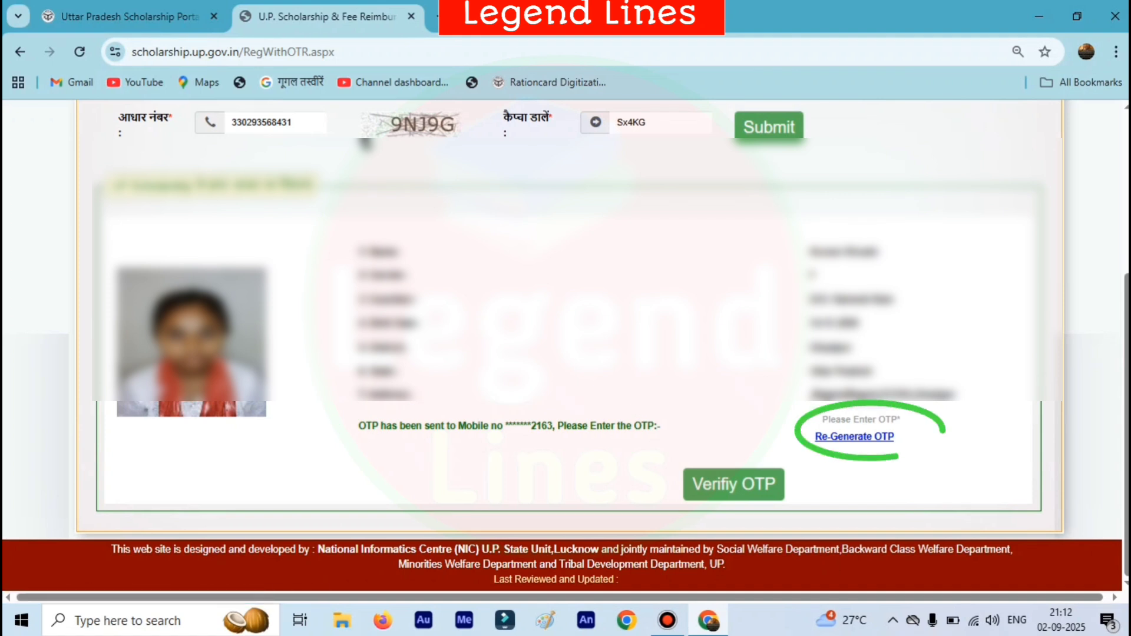
left_click(861, 419)
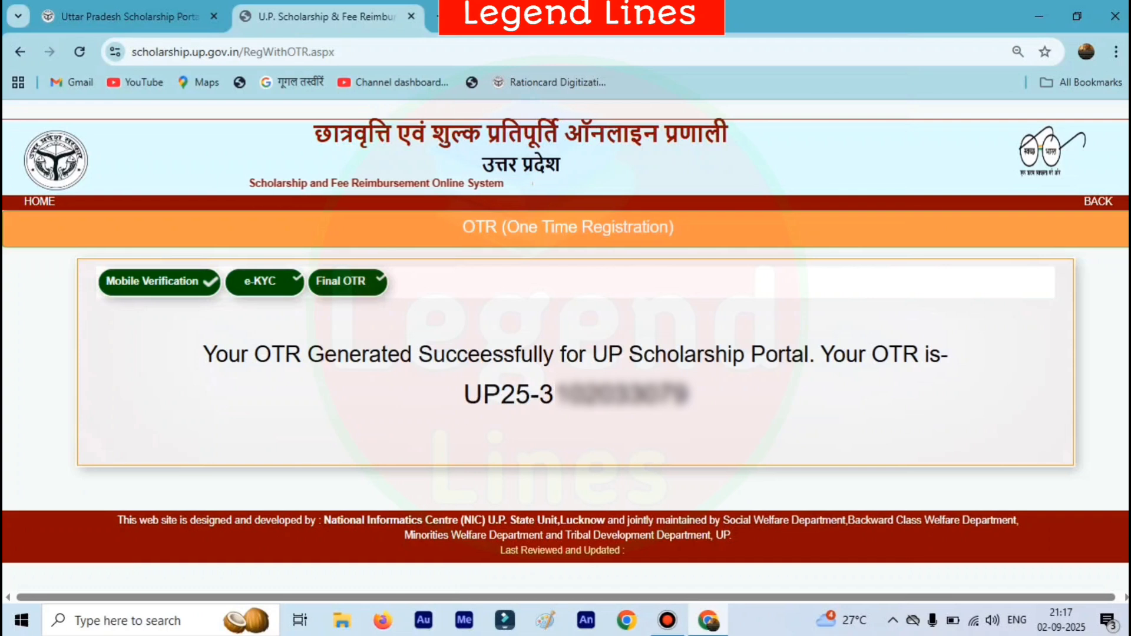
Review the generated OTR number, close the registration page and return to the scholarship portal's home page
left_click_drag(464, 393, 688, 393)
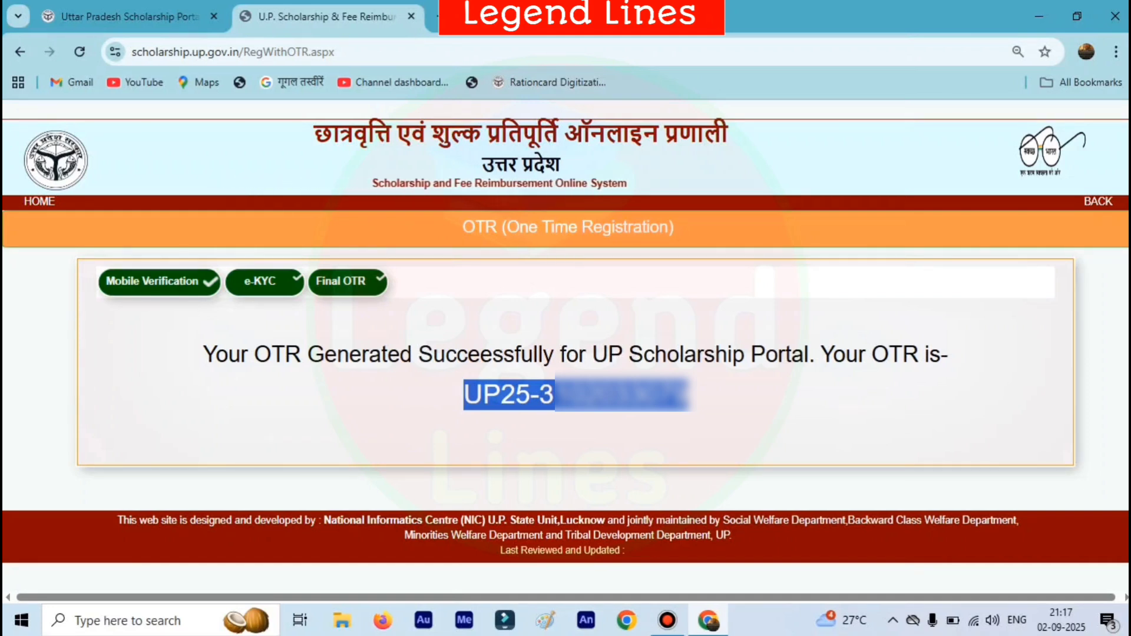
left_click(577, 396)
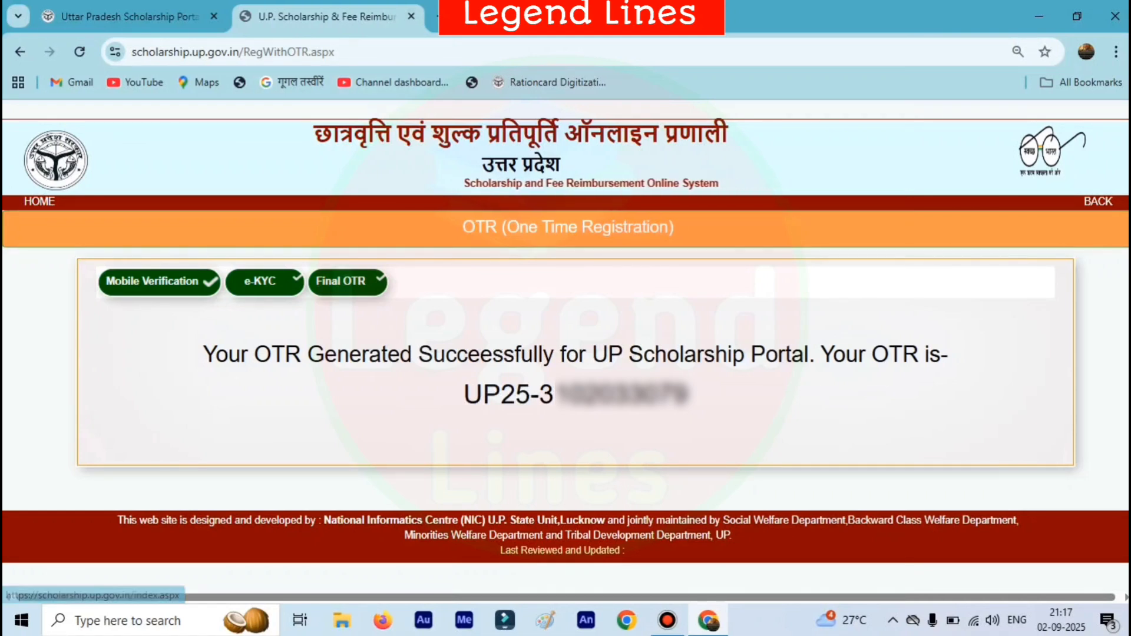
left_click(40, 201)
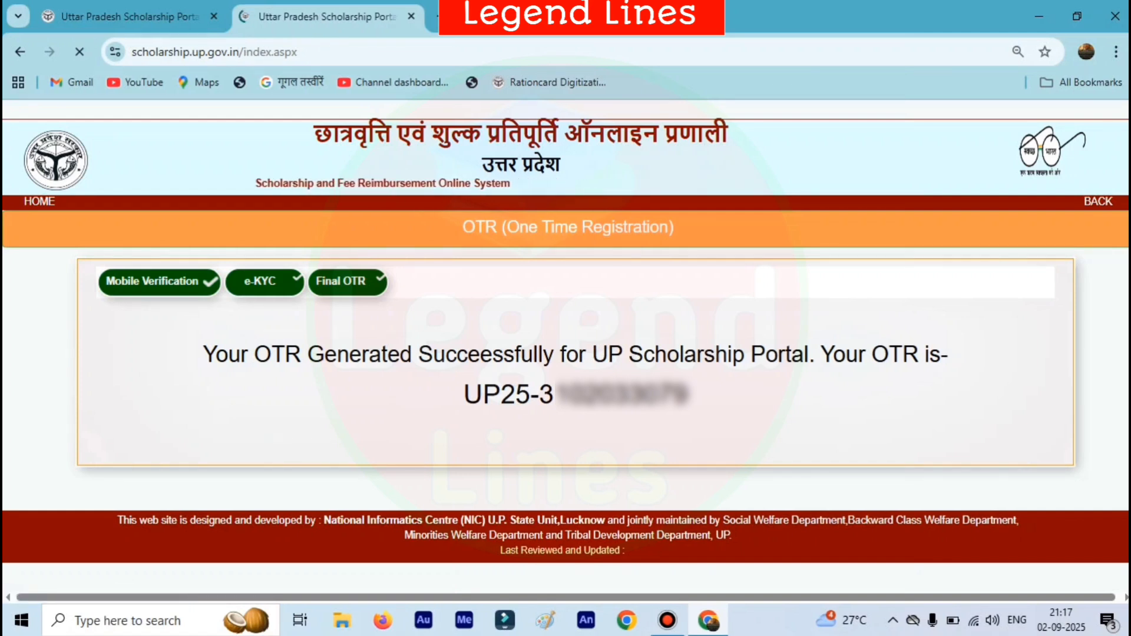
left_click(411, 17)
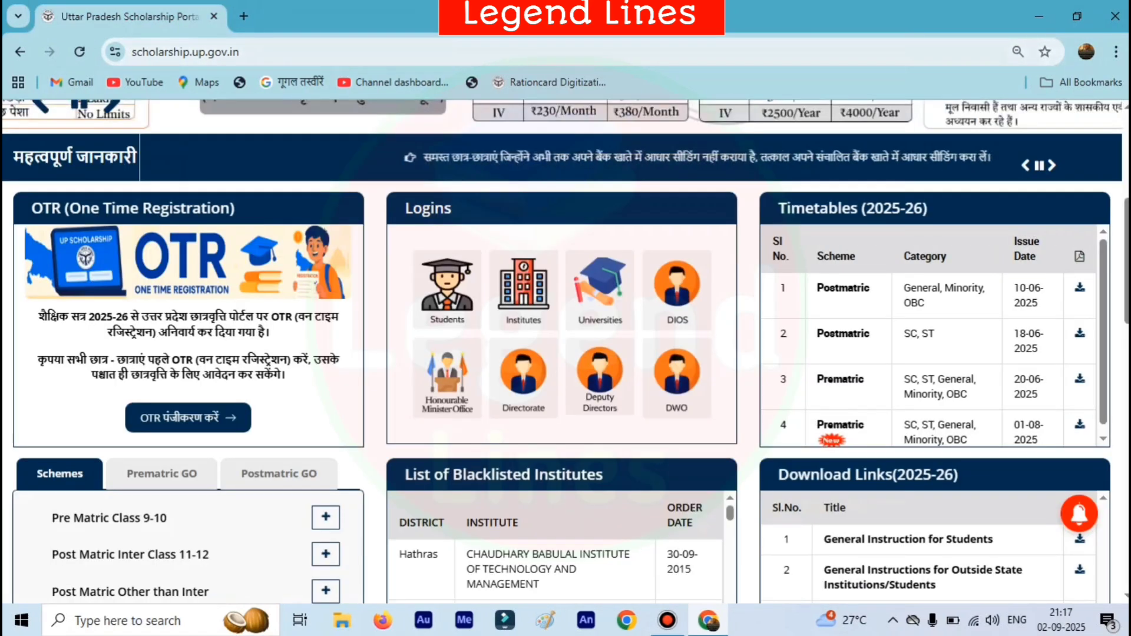
scroll(565, 353, "up", 6)
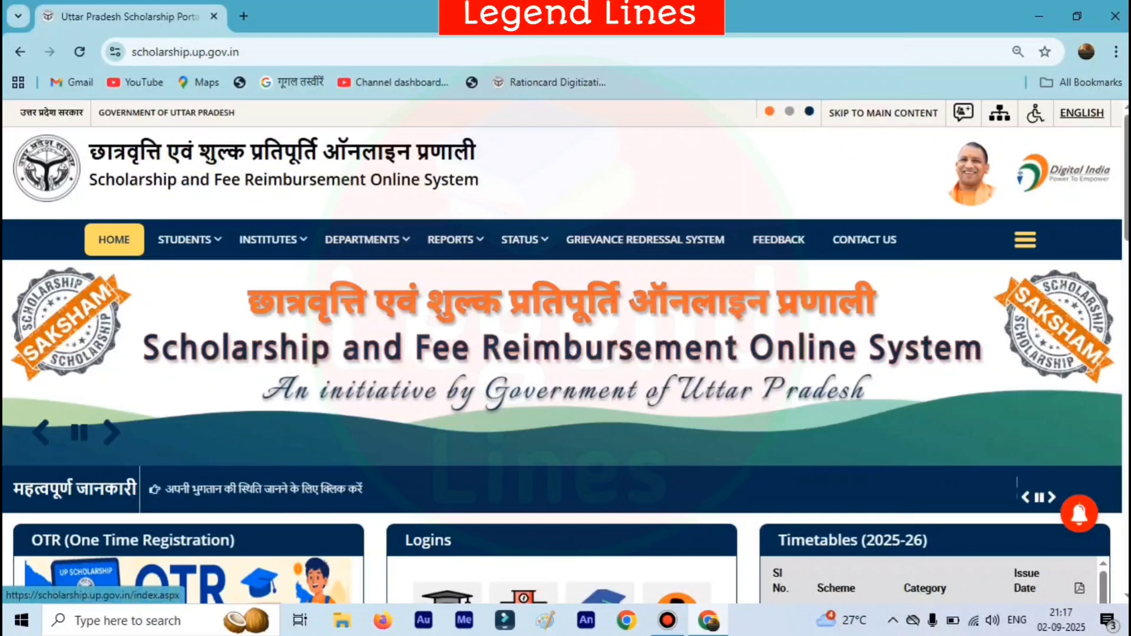
Reach the UP Scholarship portal through a Google search for "up scholership" and close its important dates notice
left_click(318, 52)
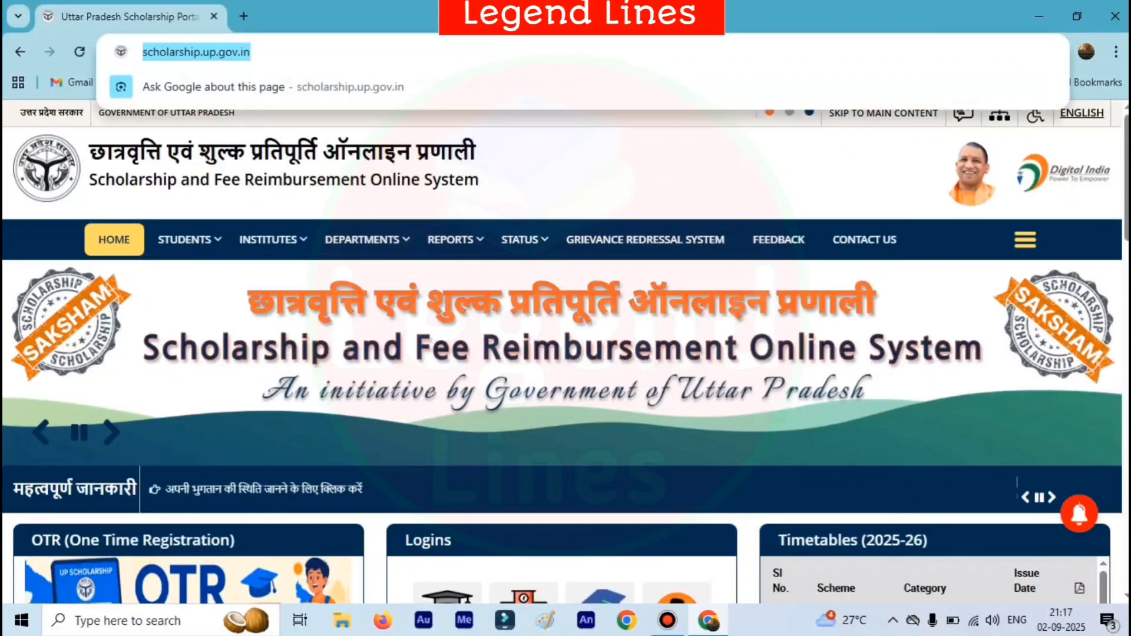
type("up")
key("Return")
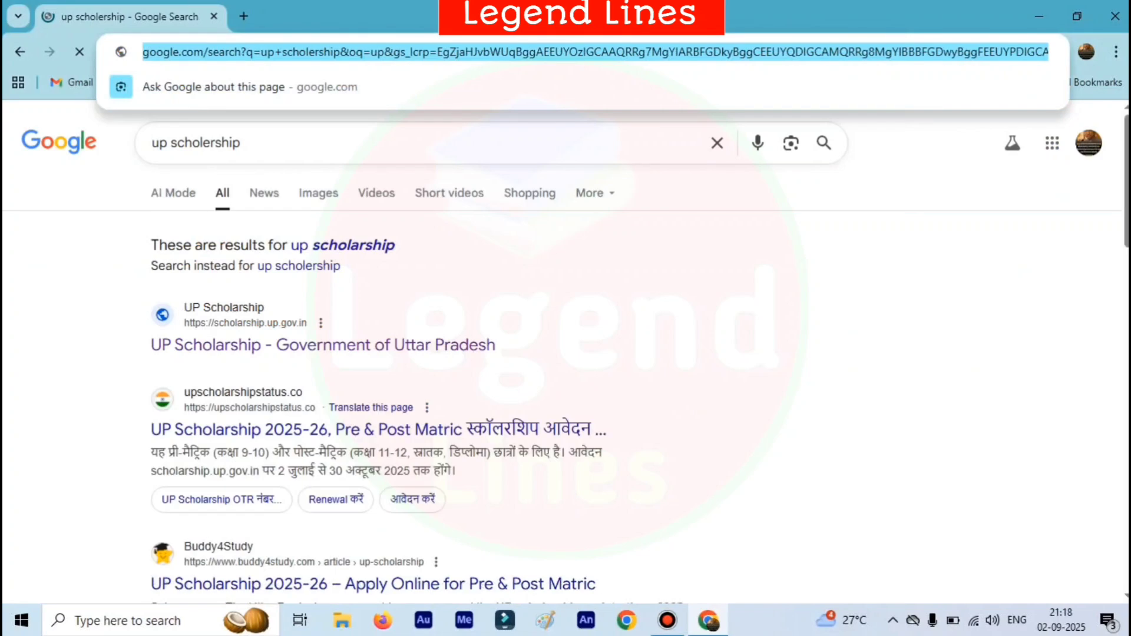
type("up s")
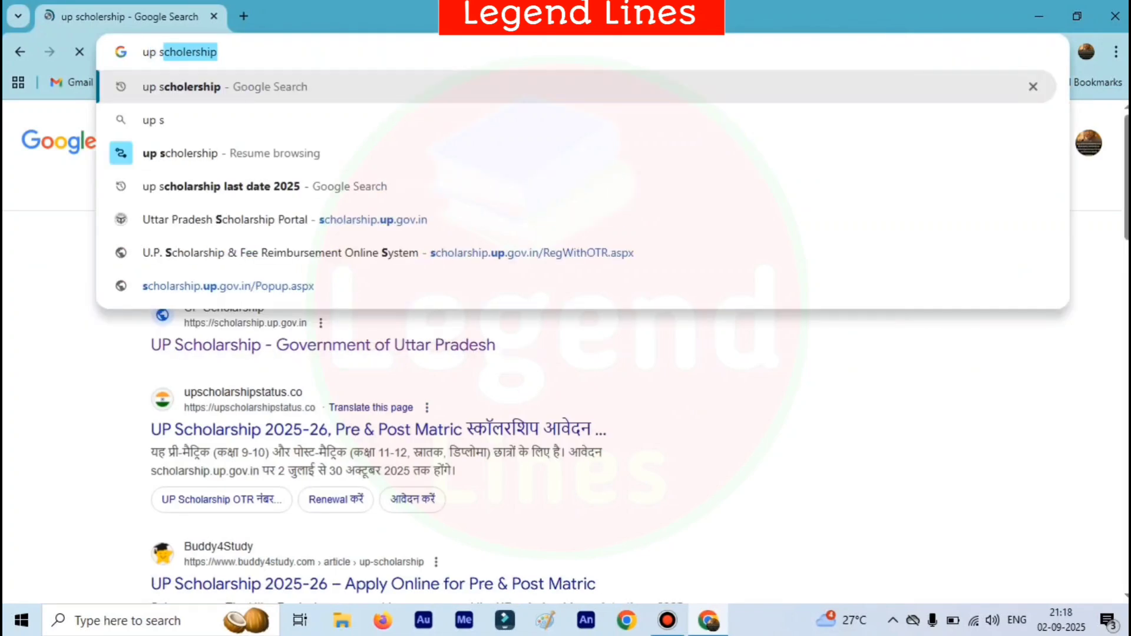
key("Return")
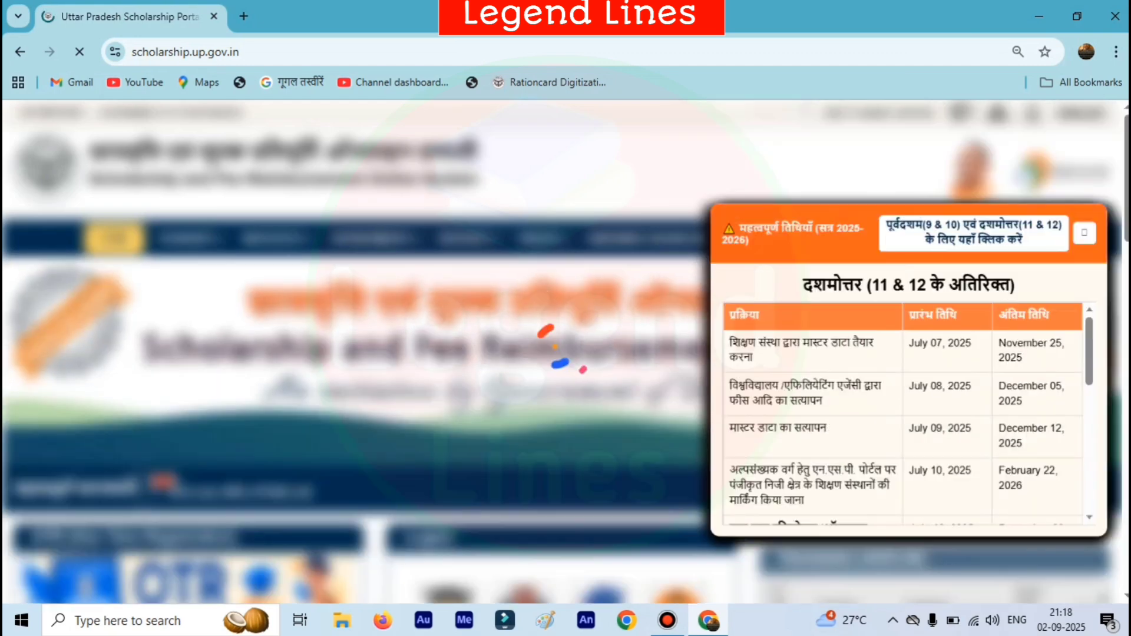
left_click(1084, 233)
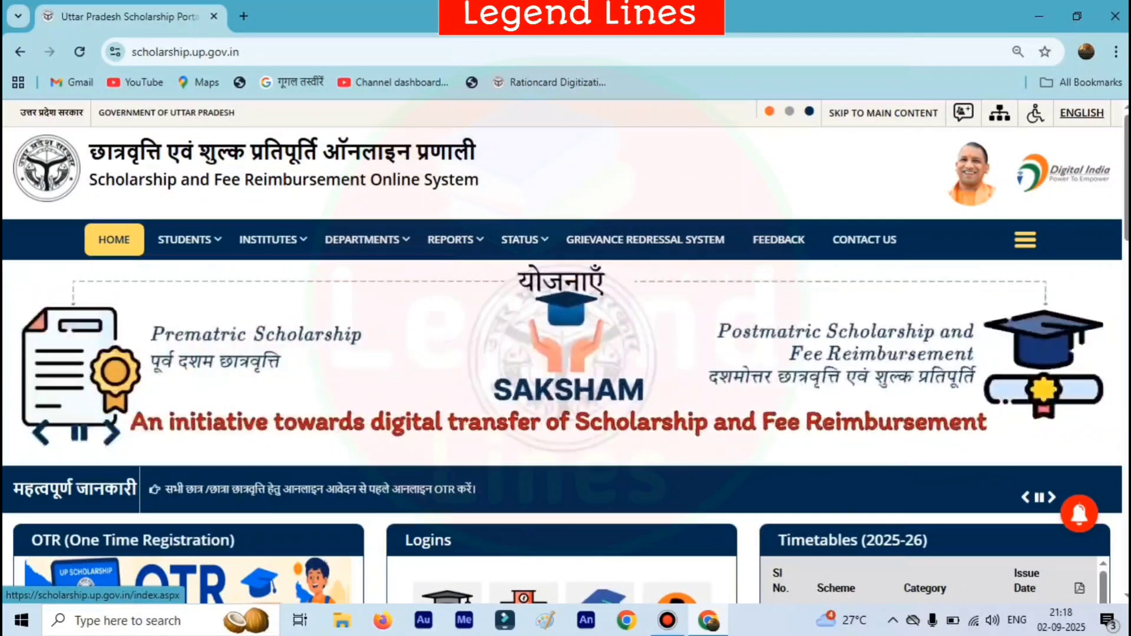
Open the renewal login page for prematric students from the scholarship portal's student options
mouse_move(184, 239)
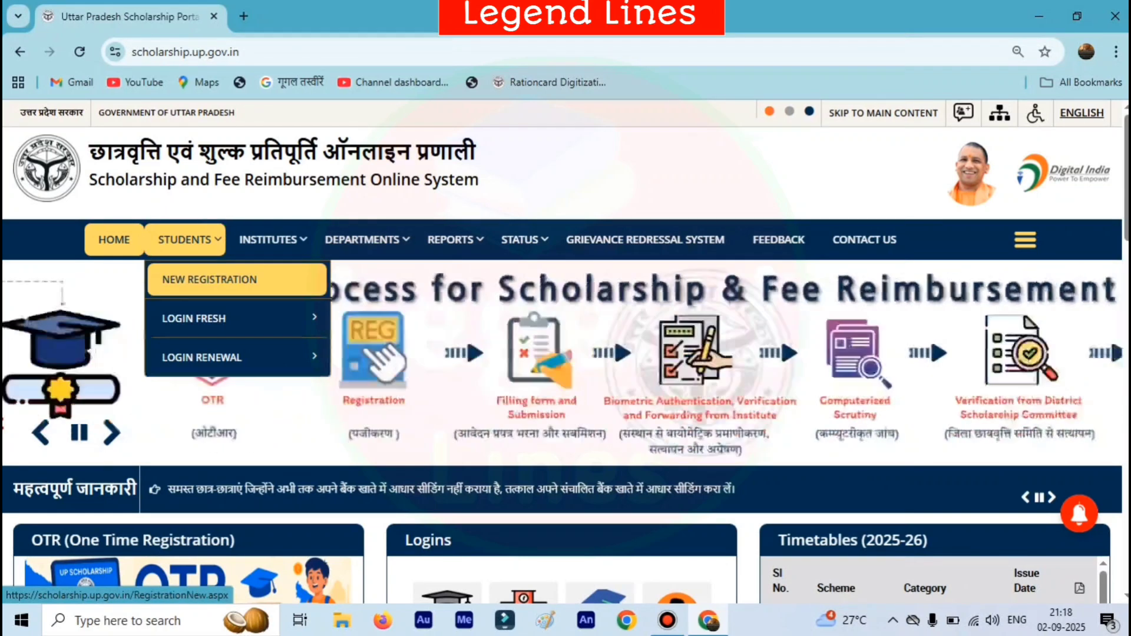
mouse_move(236, 319)
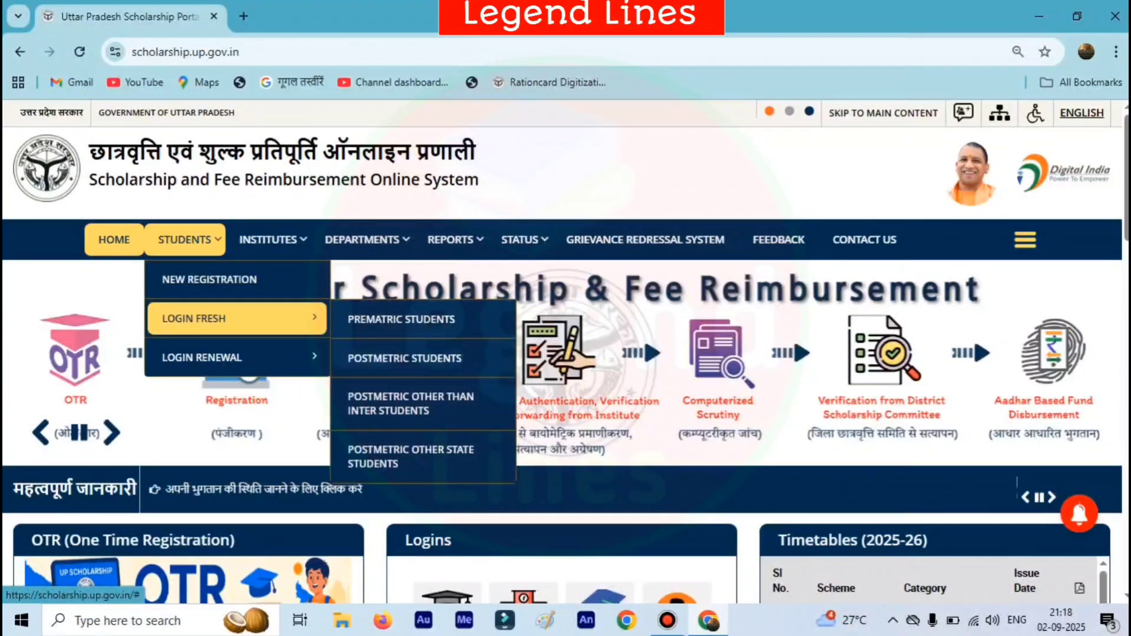
mouse_move(236, 357)
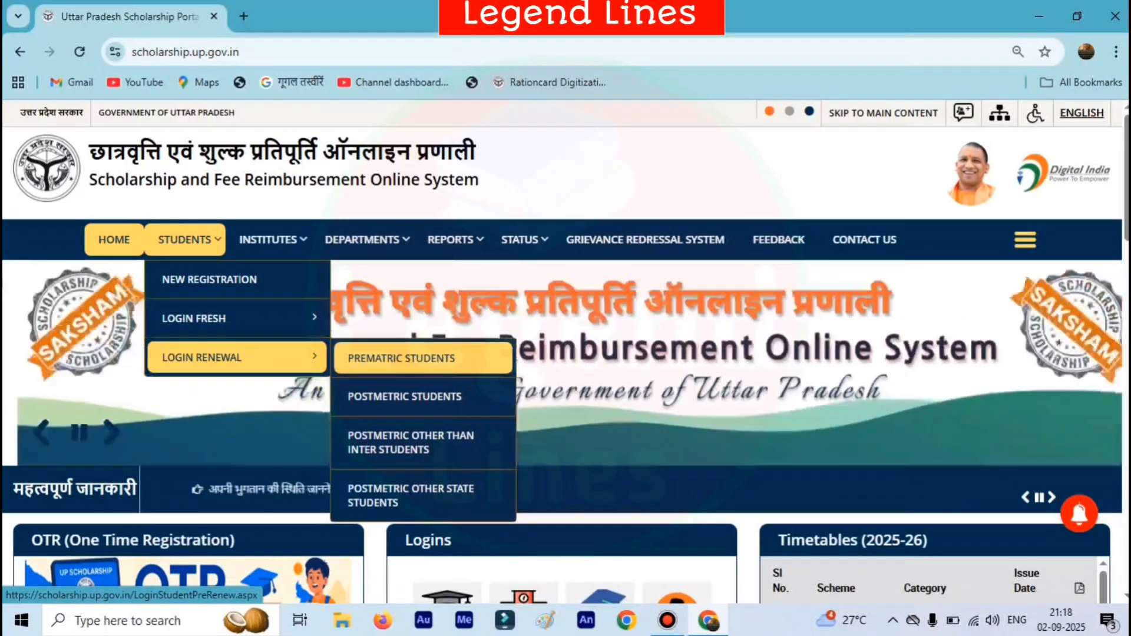
left_click(401, 358)
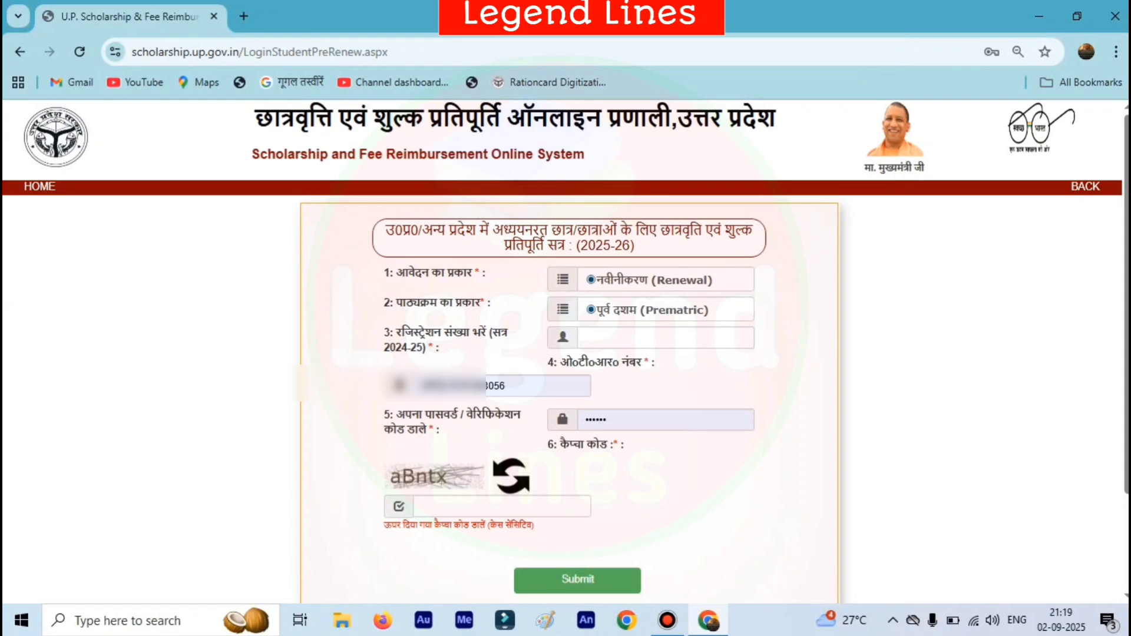
Examine the 2024-25 registration number field in the prematric renewal login form
left_click(666, 338)
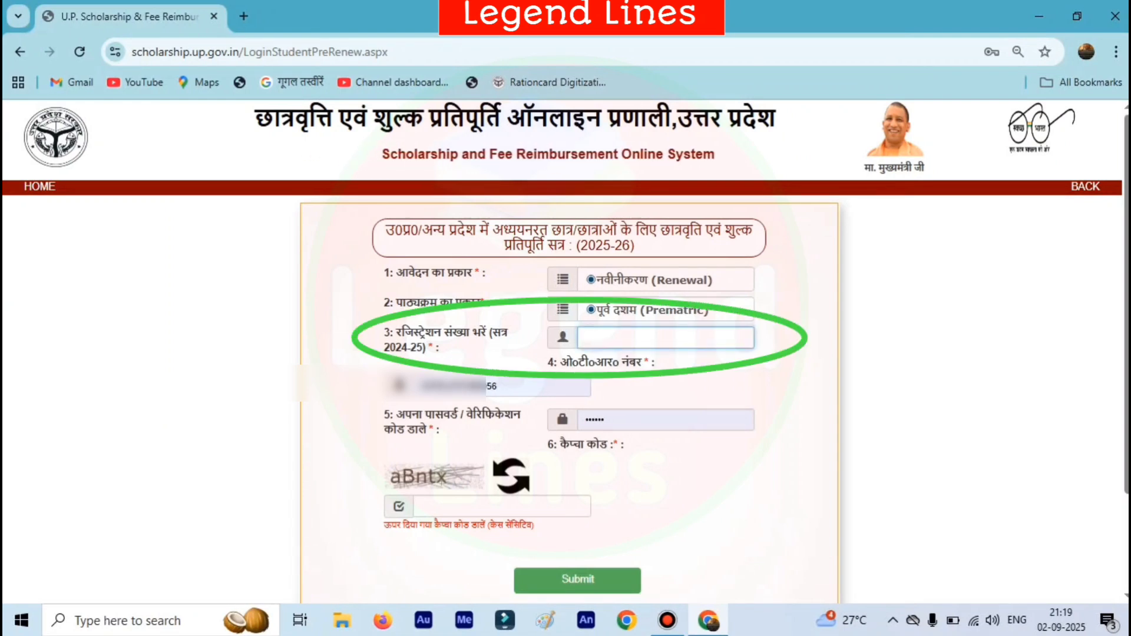
left_click_drag(396, 333, 508, 333)
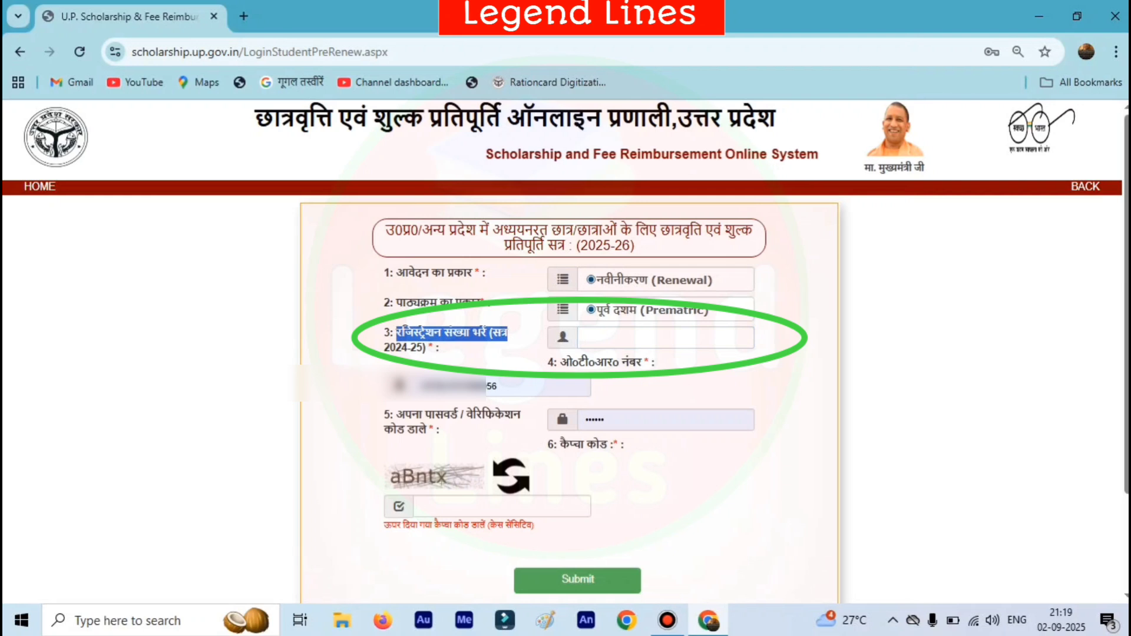
left_click_drag(384, 348, 428, 348)
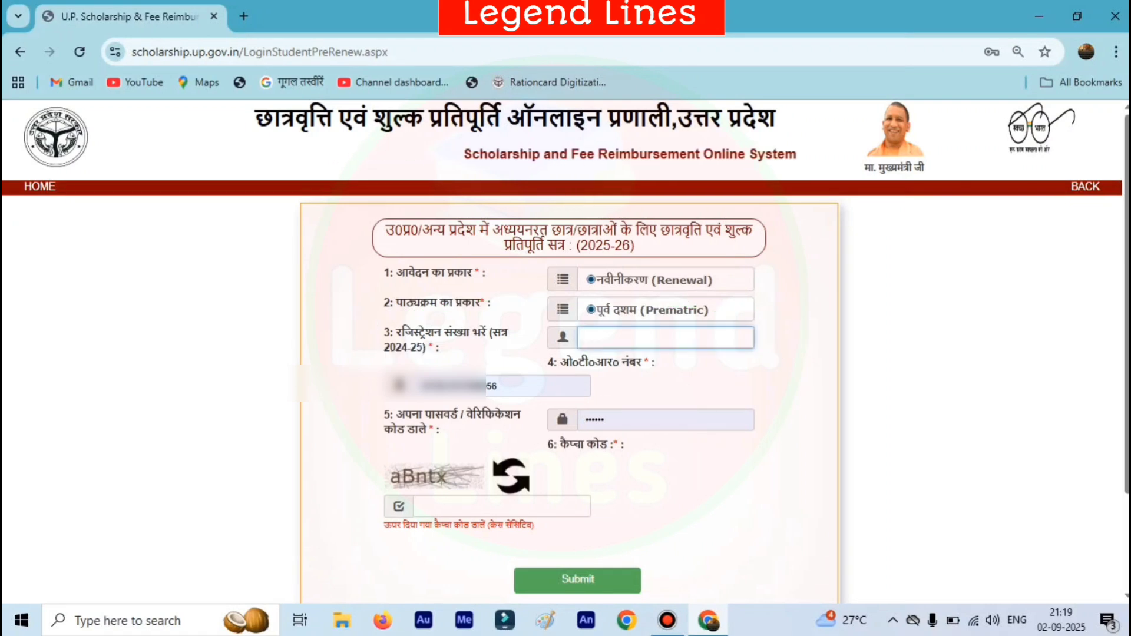
Clear the prefilled OTR number from the renewal login form and dismiss the saved login suggestions
left_click(522, 387)
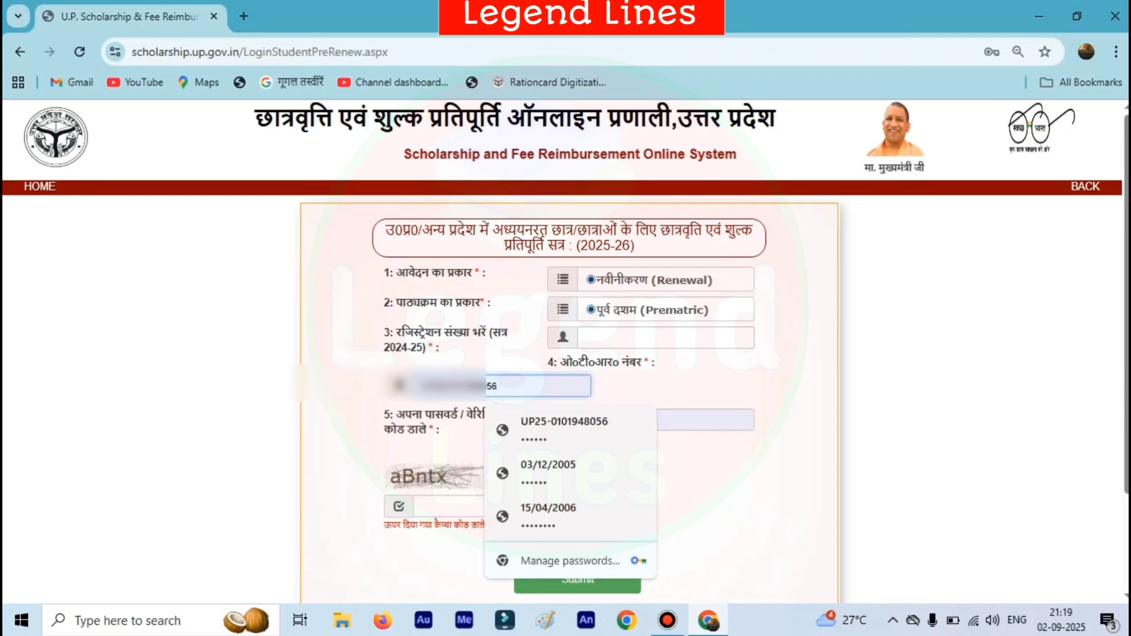
key("BackSpace")
key("BackSpace")
key("BackSpace")
key("BackSpace")
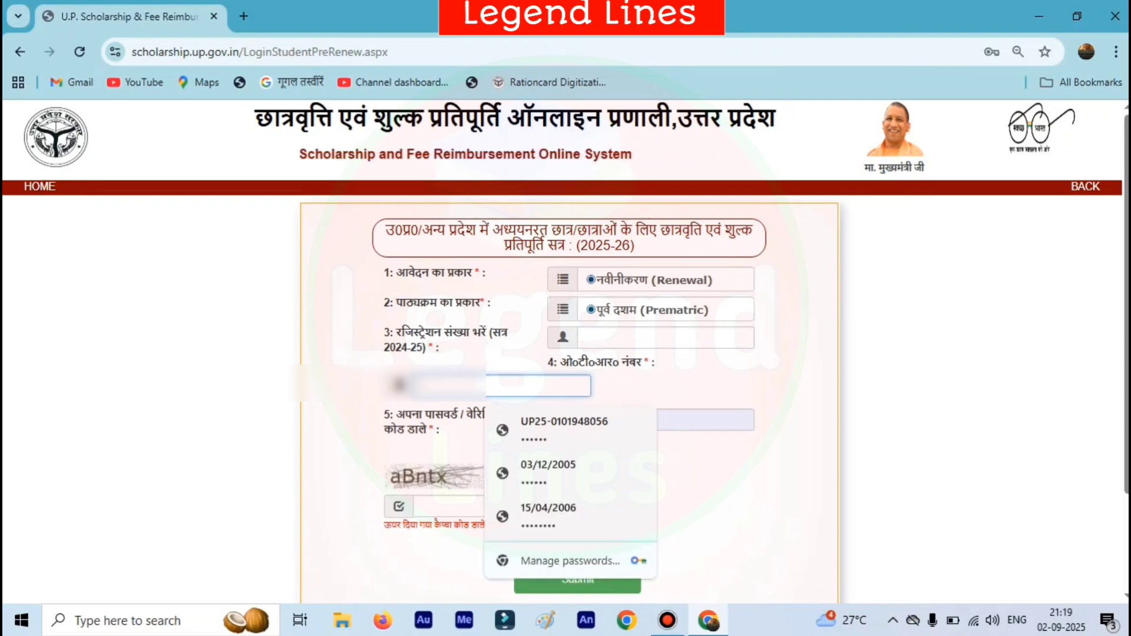
key("Escape")
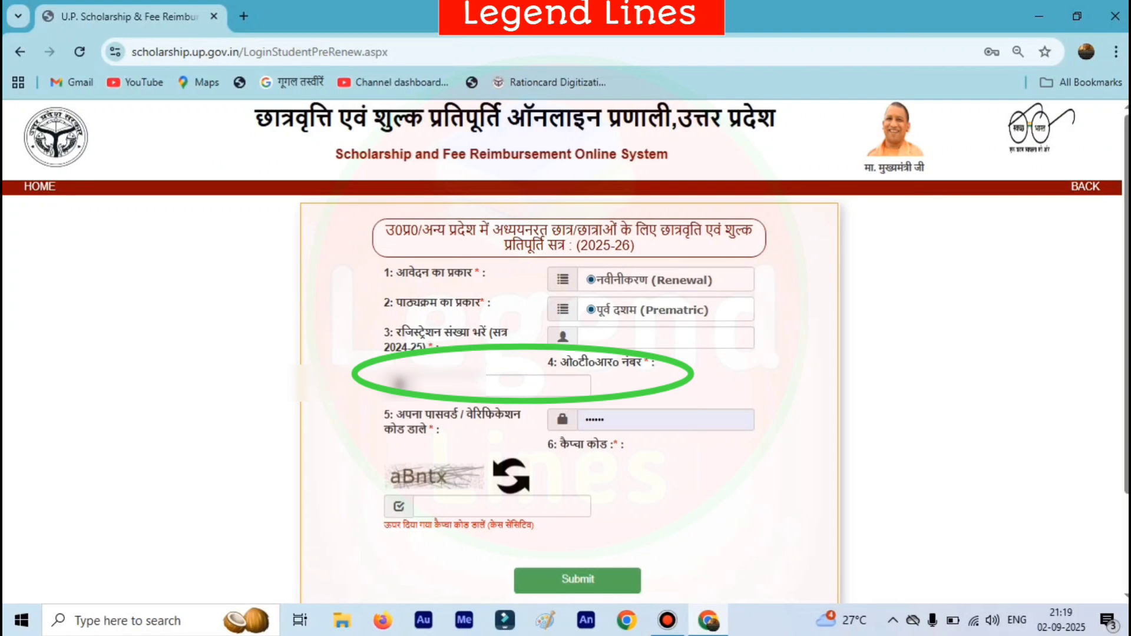
left_click(502, 386)
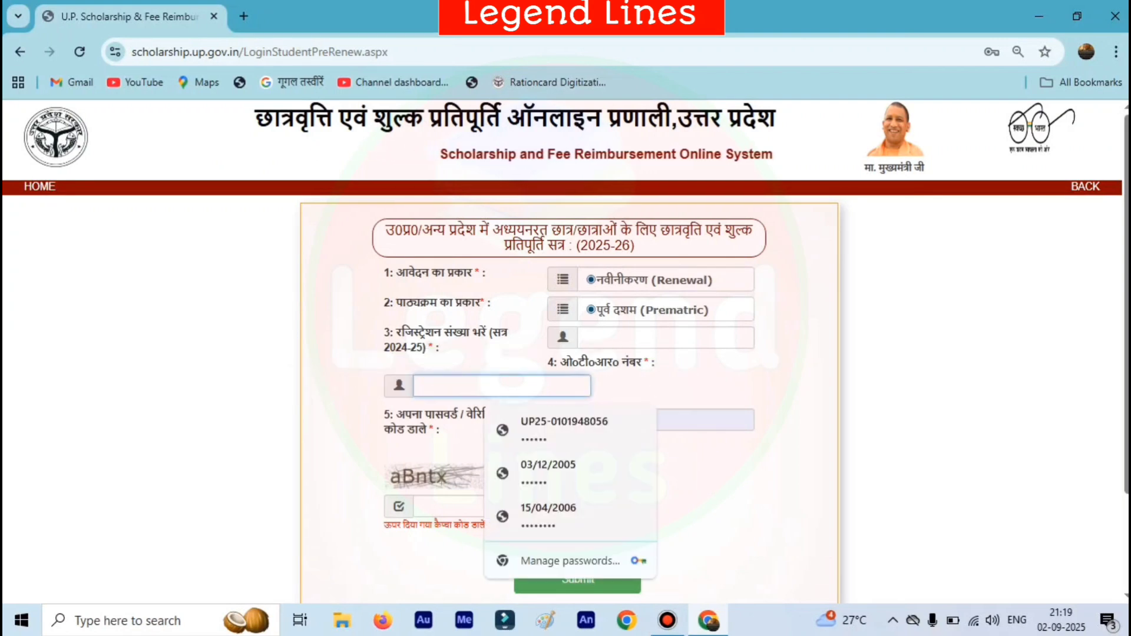
key("Escape")
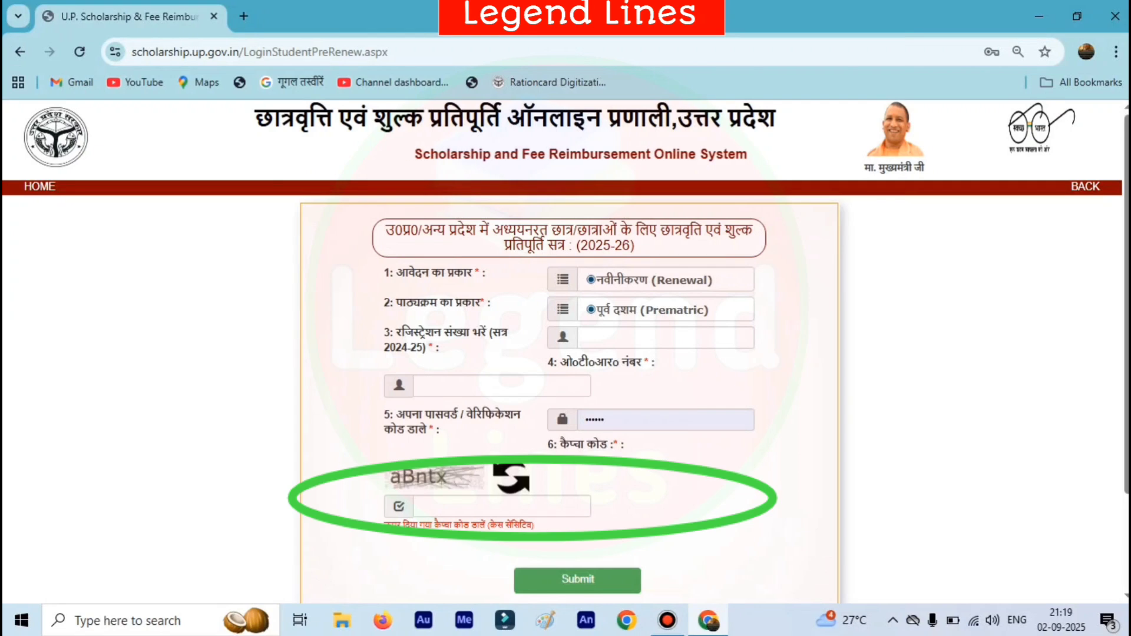
Check the captcha field and the Forgot OTR option, and open the prematric student password recovery page
left_click(502, 506)
scroll(502, 507, "down", 2)
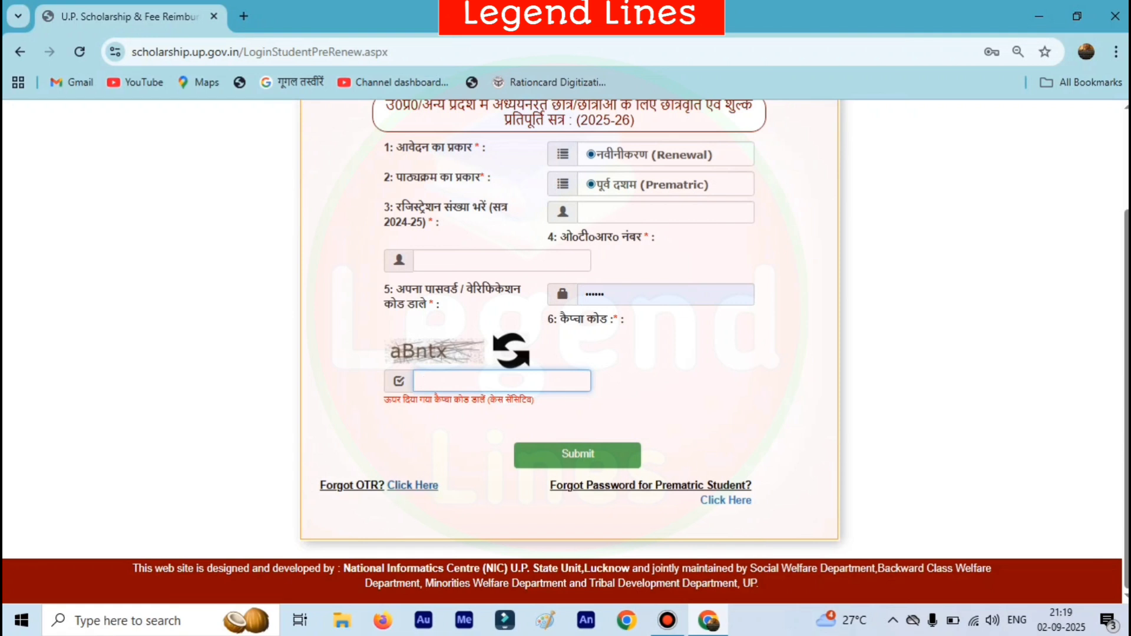
left_click_drag(320, 484, 363, 485)
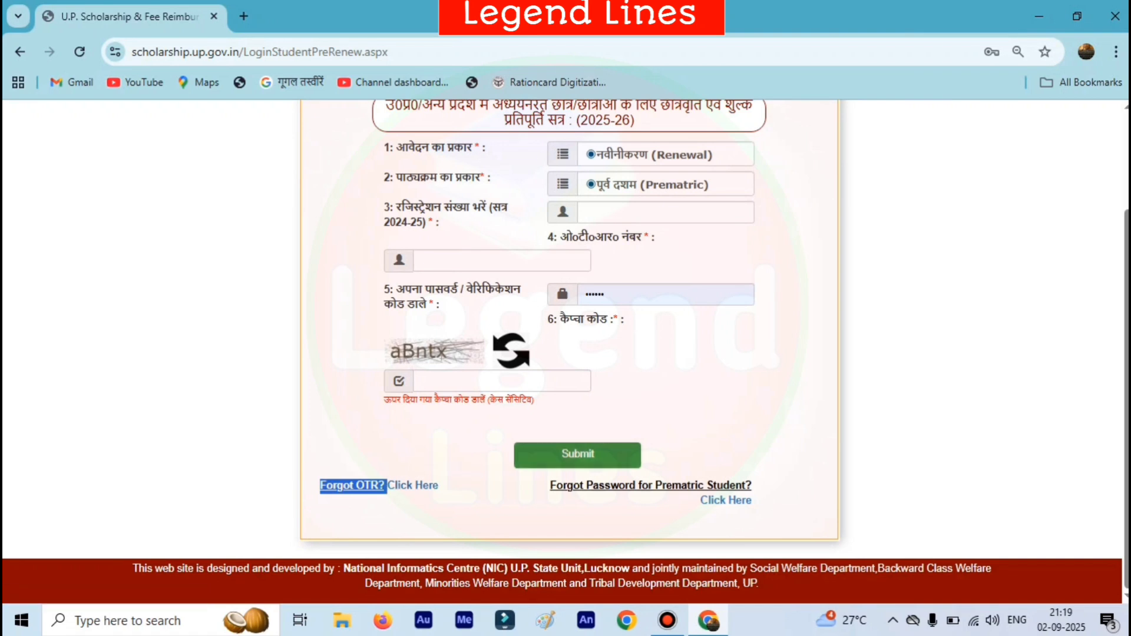
left_click_drag(555, 485, 751, 485)
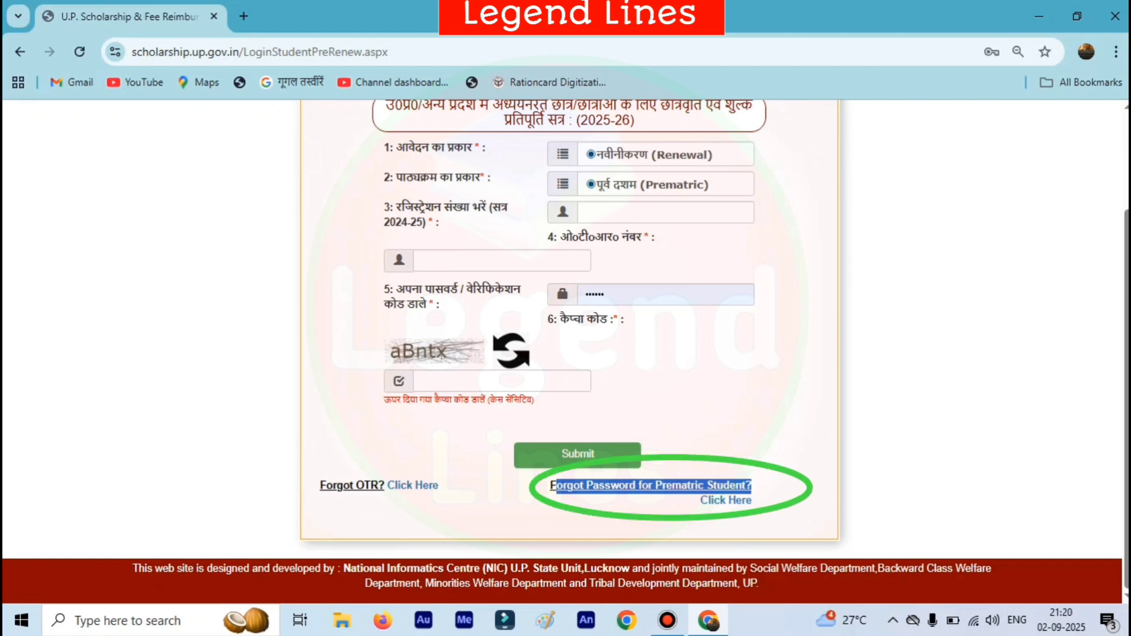
left_click(760, 487)
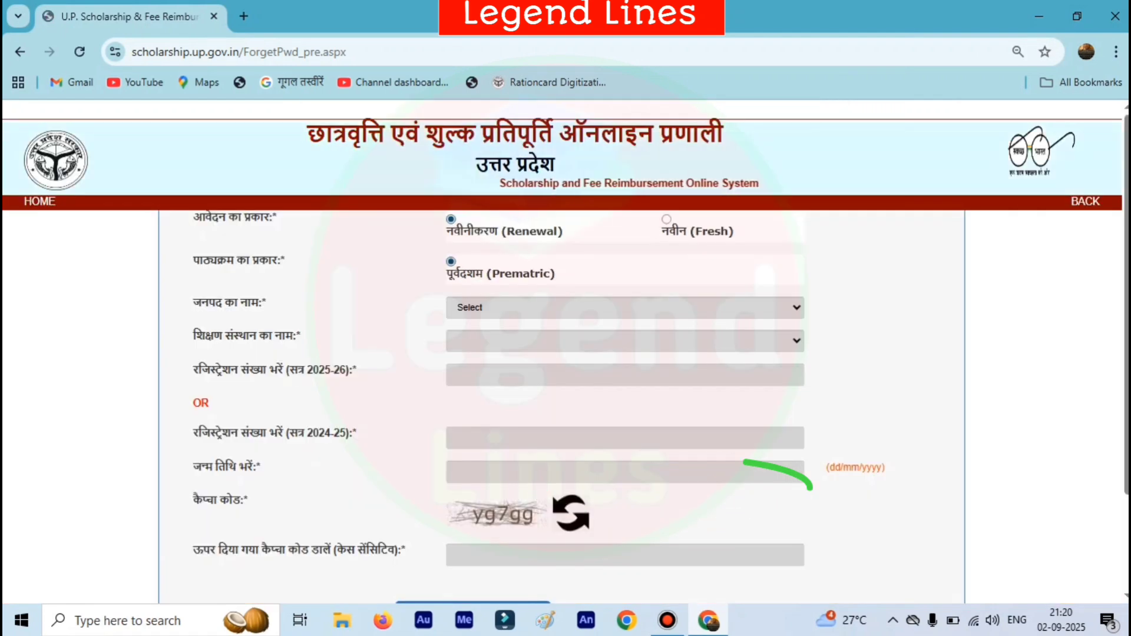
Review the password recovery form's fields, including the 2024-25 registration number, date of birth and captcha
scroll(565, 353, "down", 2)
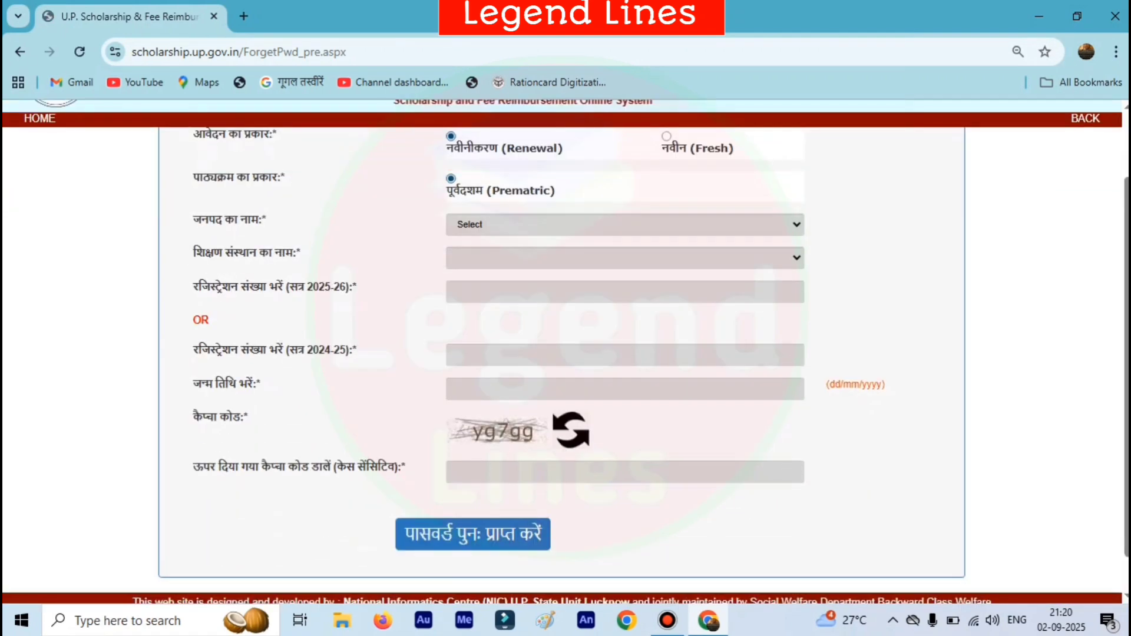
left_click_drag(193, 350, 353, 351)
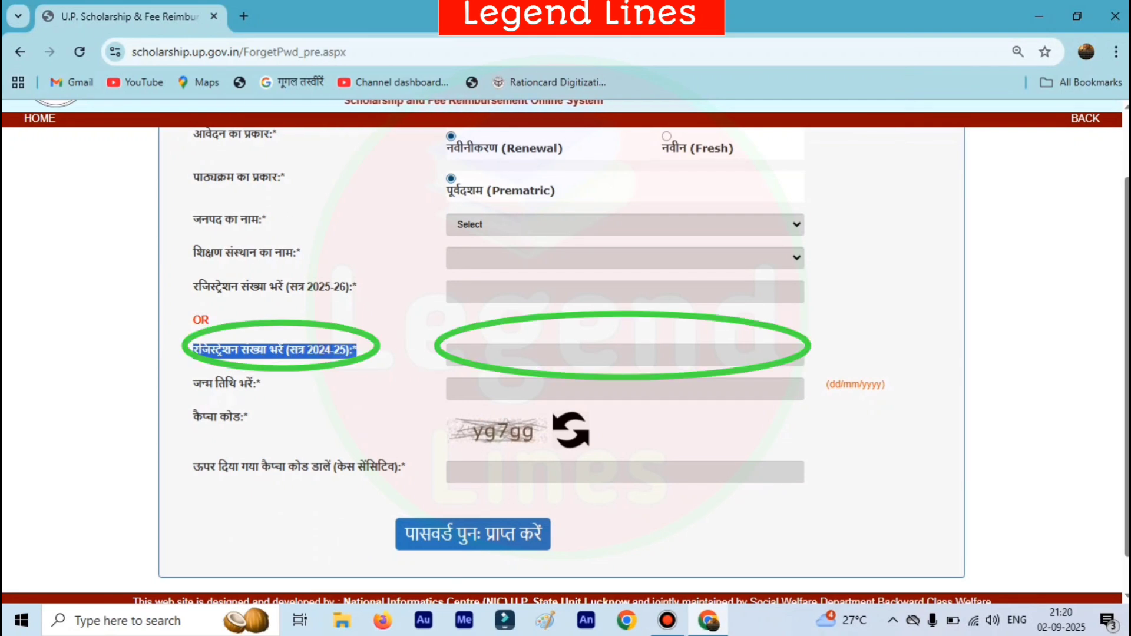
left_click(565, 355)
left_click(494, 388)
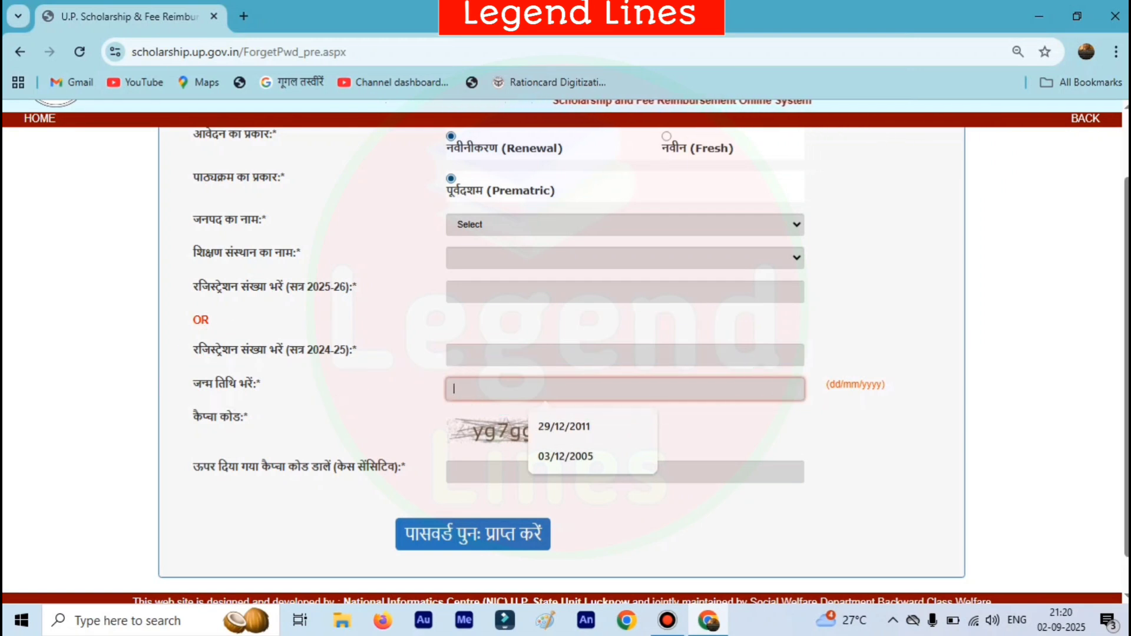
left_click(730, 436)
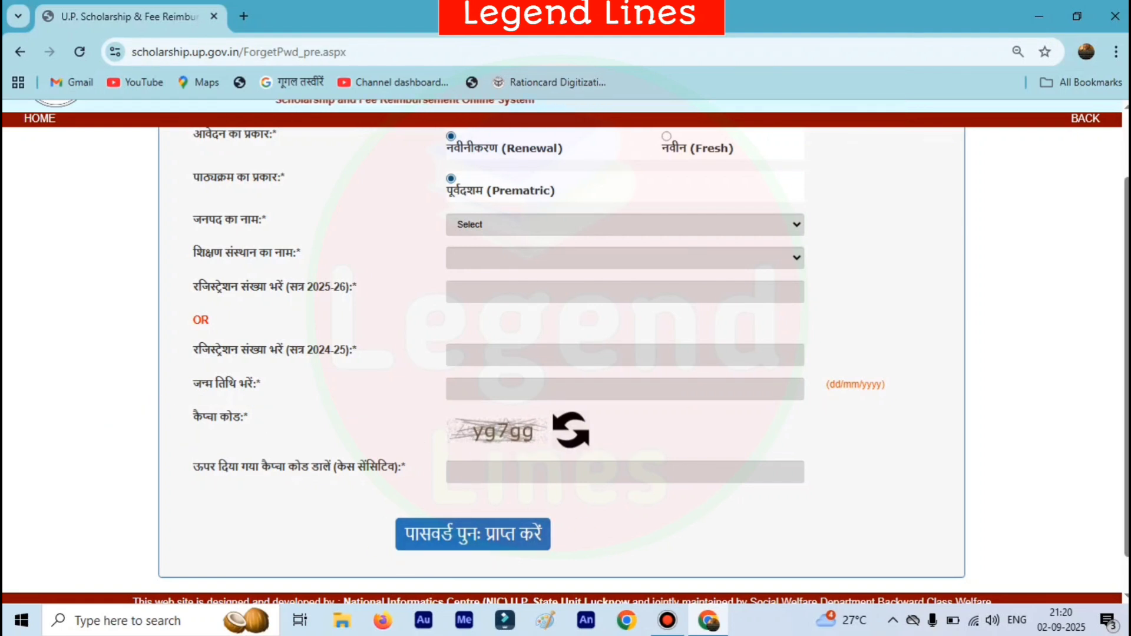
scroll(565, 353, "down", 1)
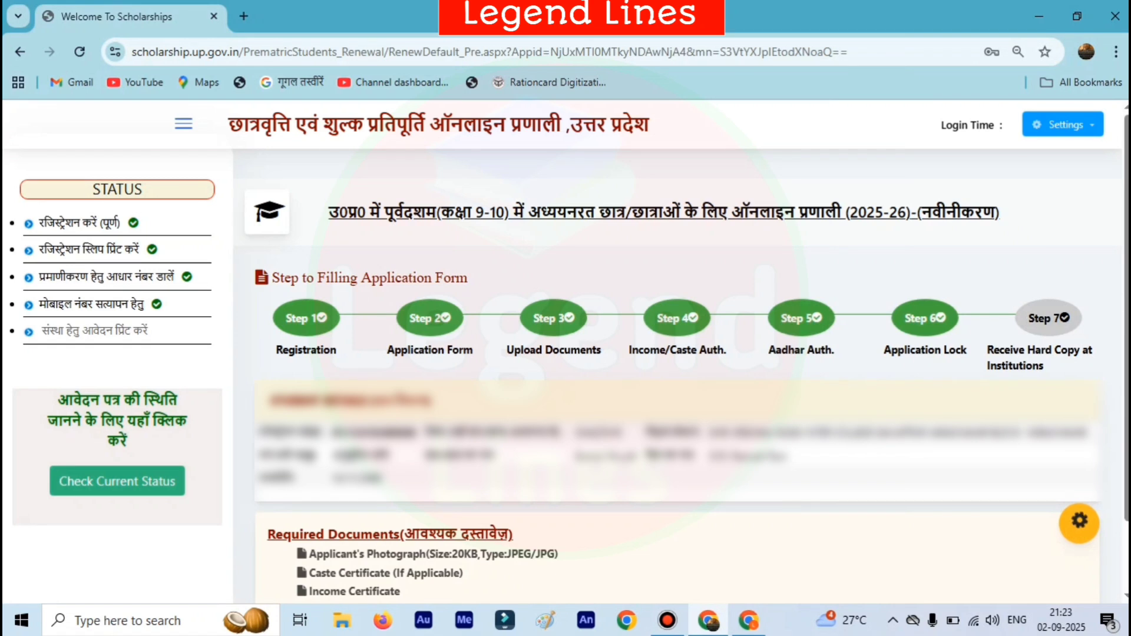
Examine the STATUS section of the prematric renewal application's dashboard
double_click(118, 189)
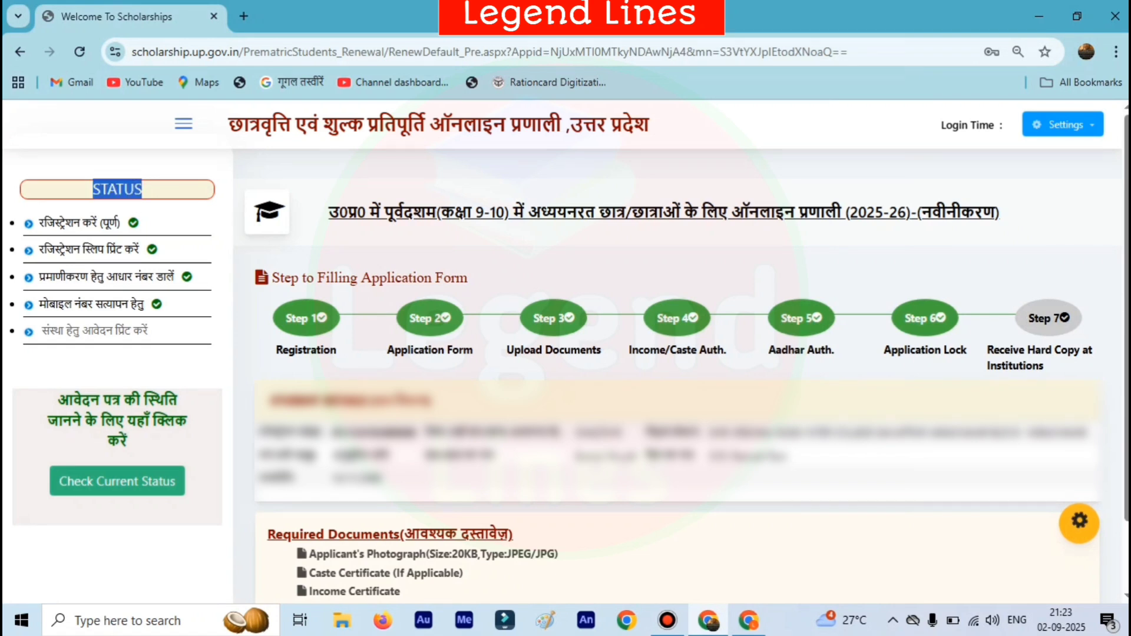